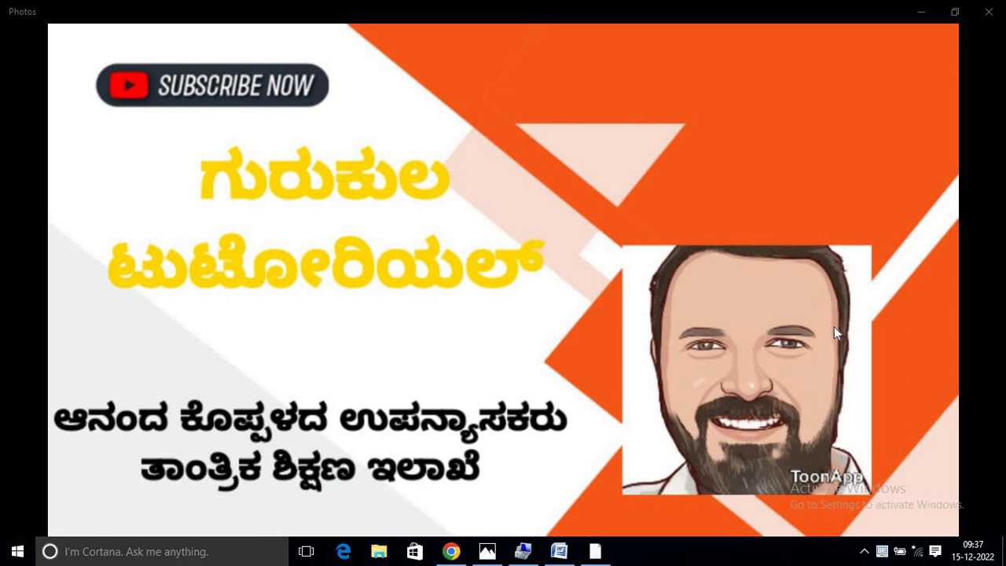
# - Review the isometric block drawing in Word, then bring up the Solid Edge V19 start window
pyautogui.click(560, 561)
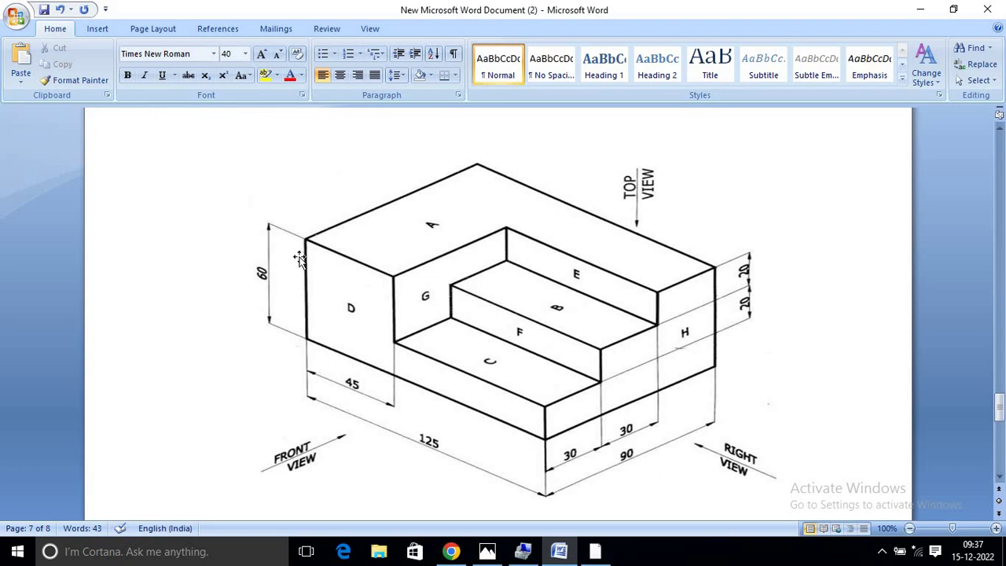
pyautogui.click(595, 551)
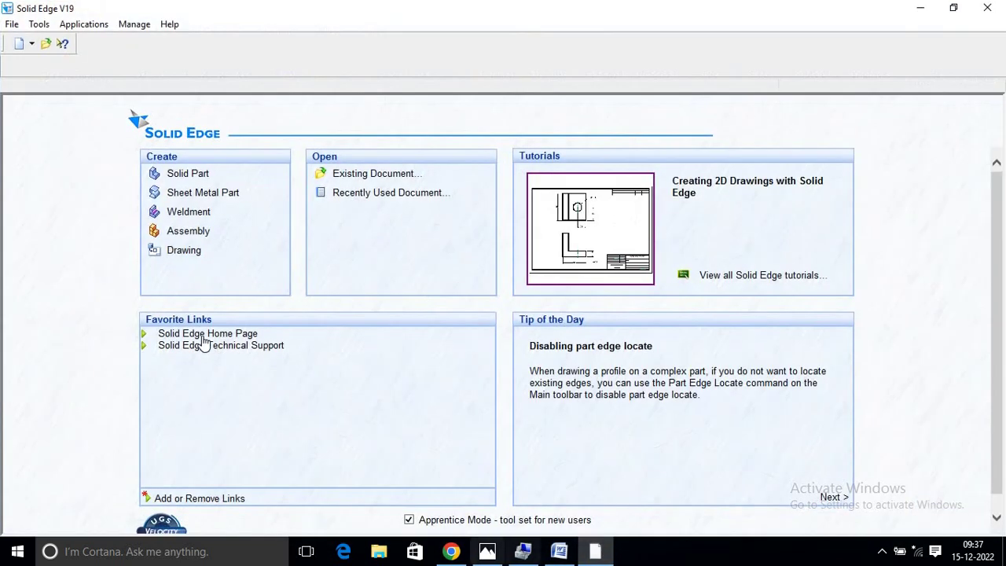
# - Create a new solid part and start a protrusion sketched on the front (xz) reference plane
pyautogui.click(185, 176)
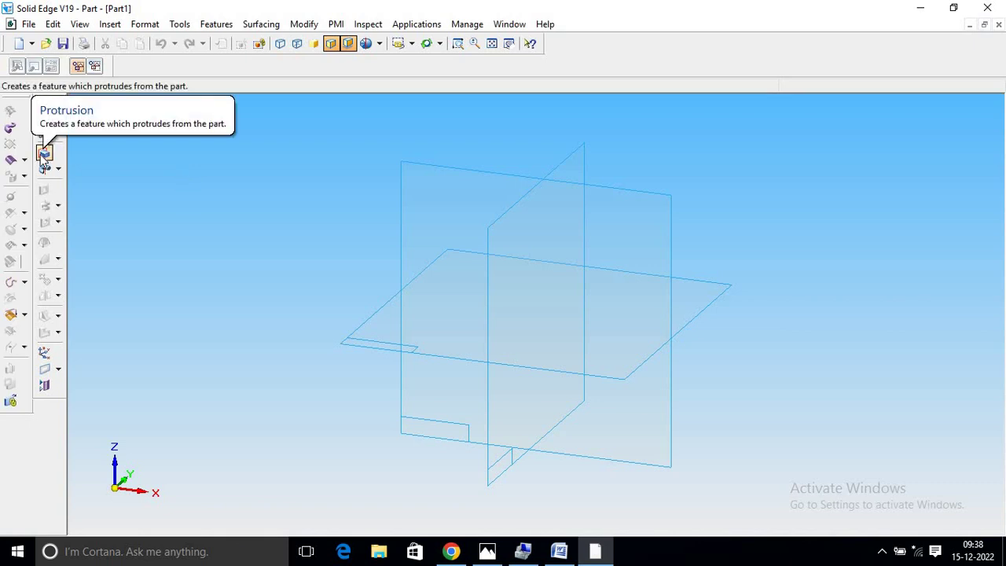
pyautogui.click(43, 154)
pyautogui.click(646, 207)
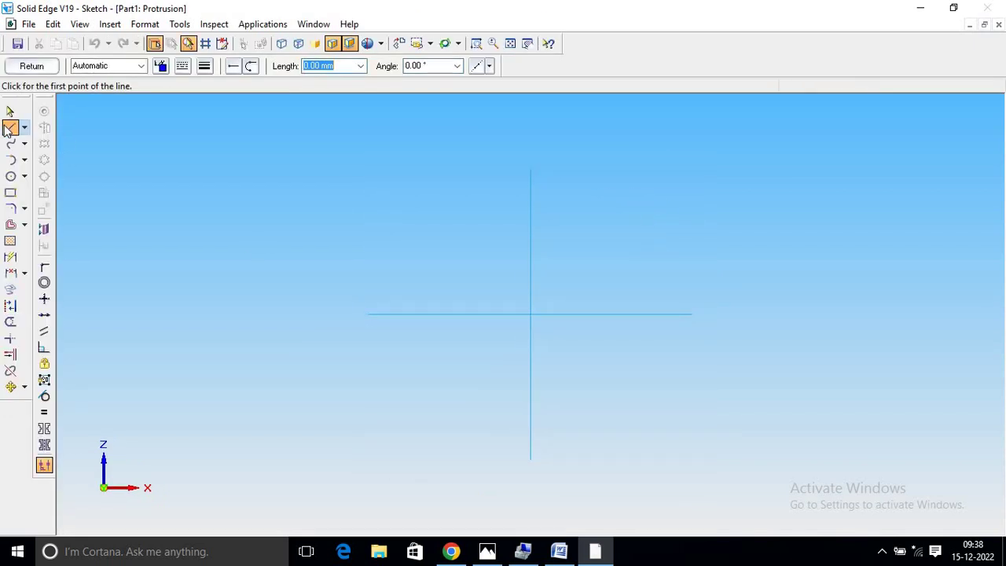
pyautogui.click(565, 553)
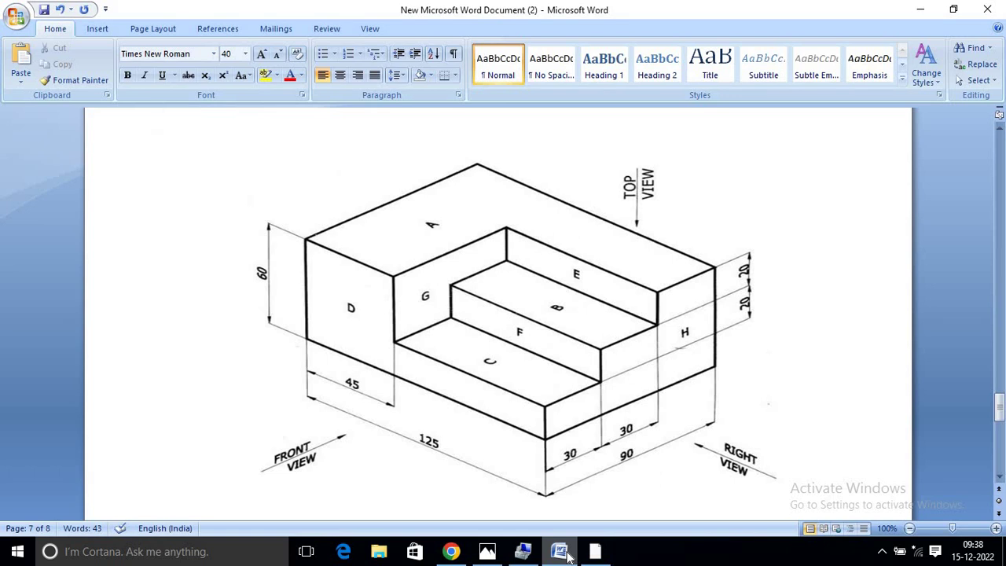
pyautogui.moveTo(596, 555)
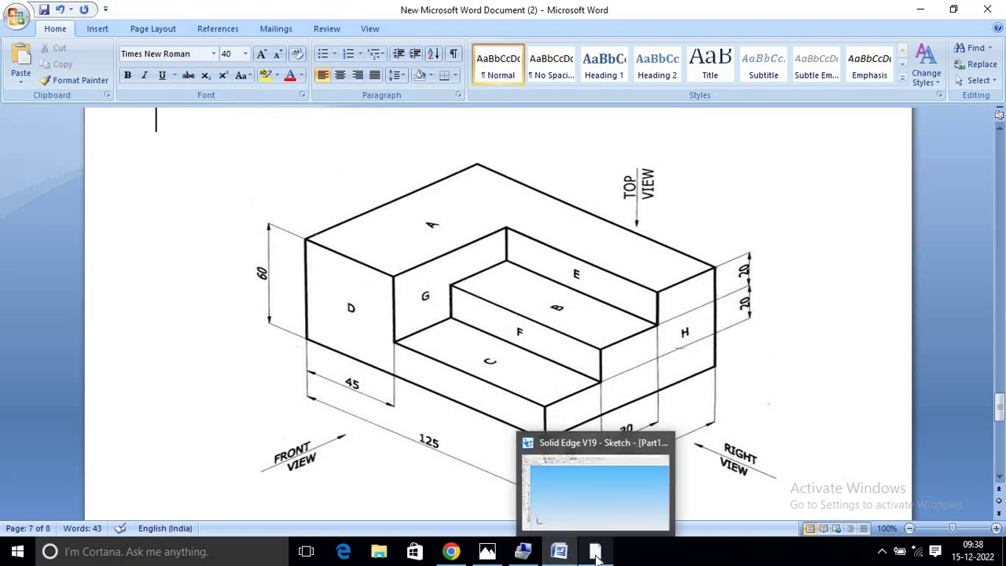
pyautogui.click(596, 555)
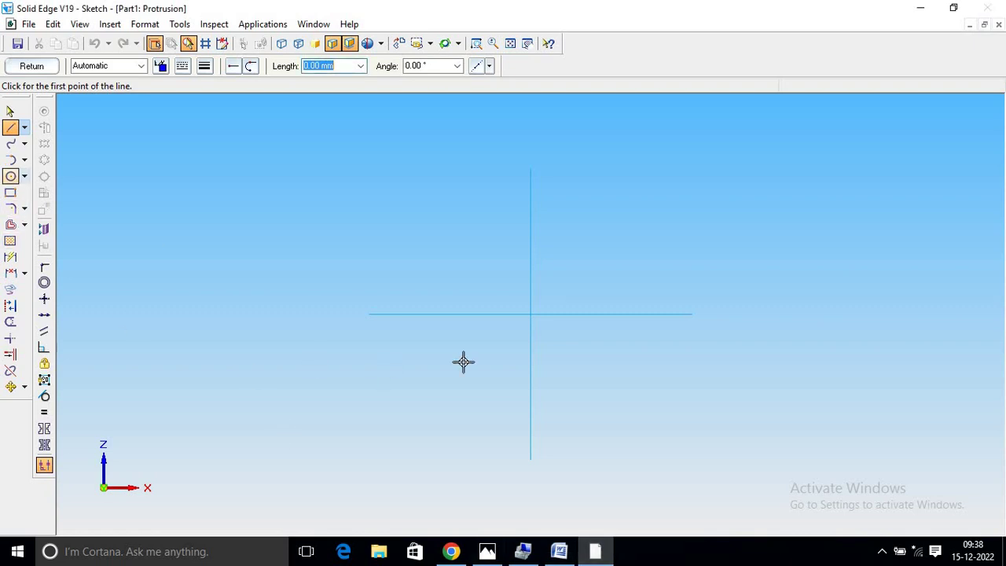
# - Draw a closed 125 × 60 rectangle from the origin with the Line tool
pyautogui.click(531, 313)
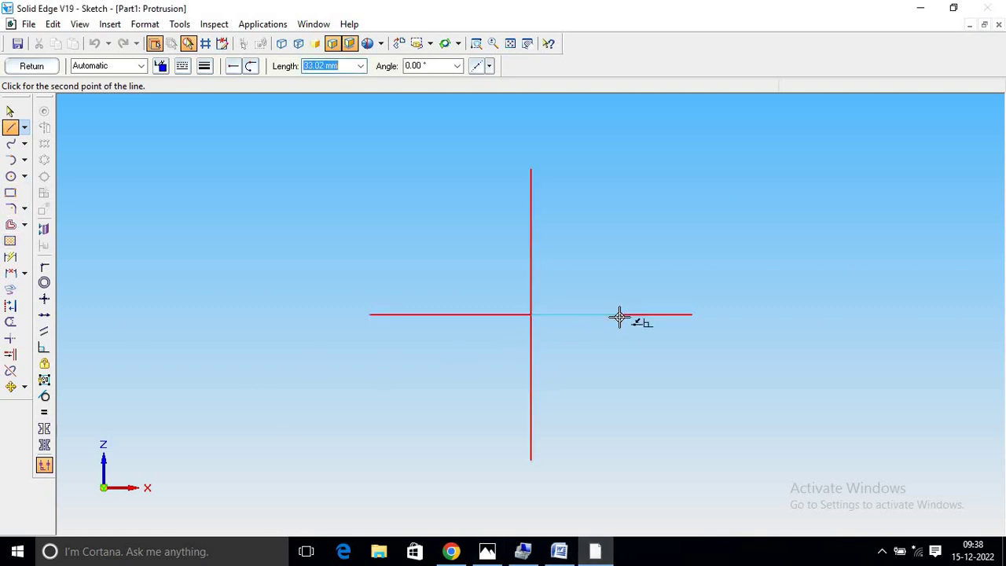
pyautogui.write('125')
pyautogui.press('Return')
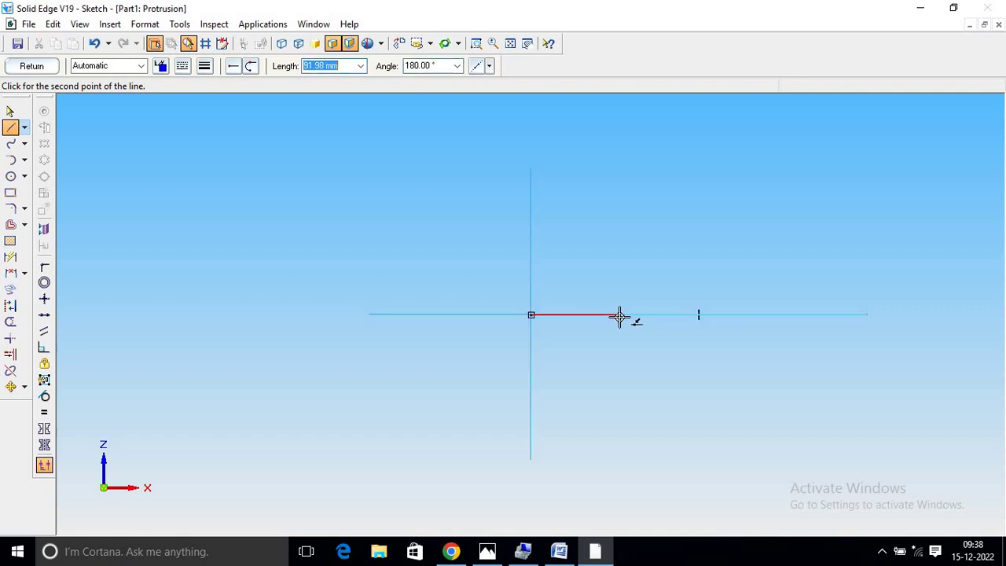
pyautogui.click(825, 221)
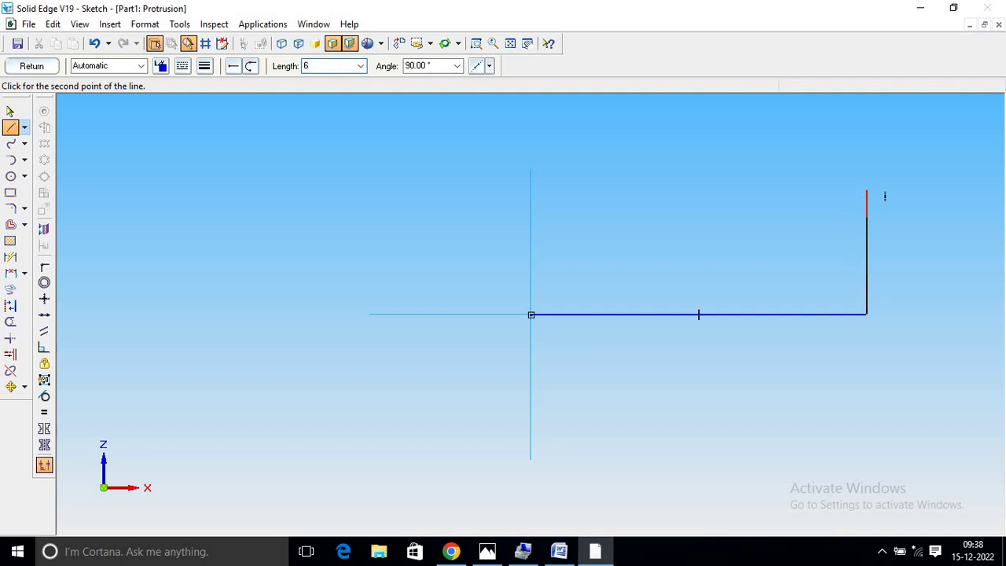
pyautogui.press('Return')
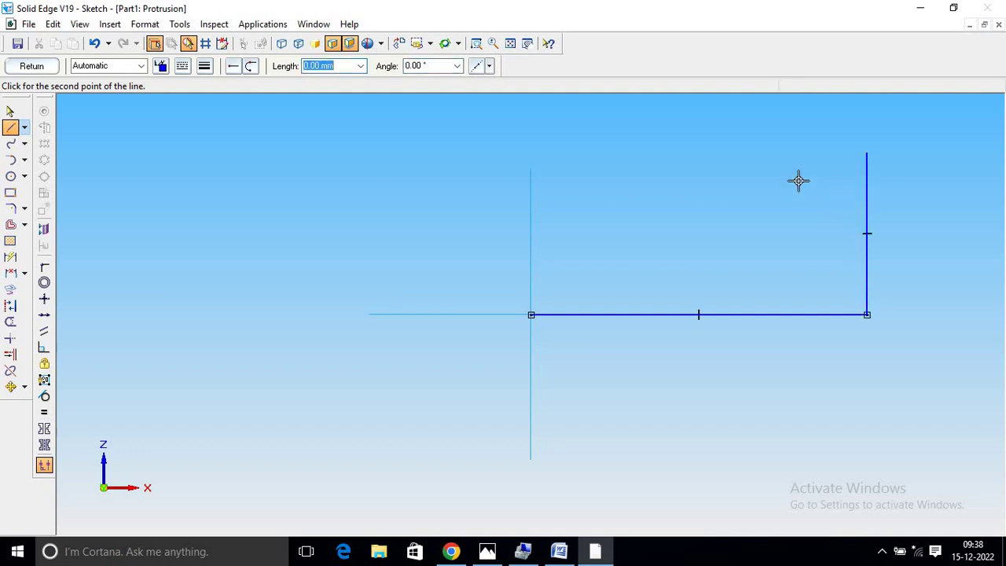
pyautogui.write('125')
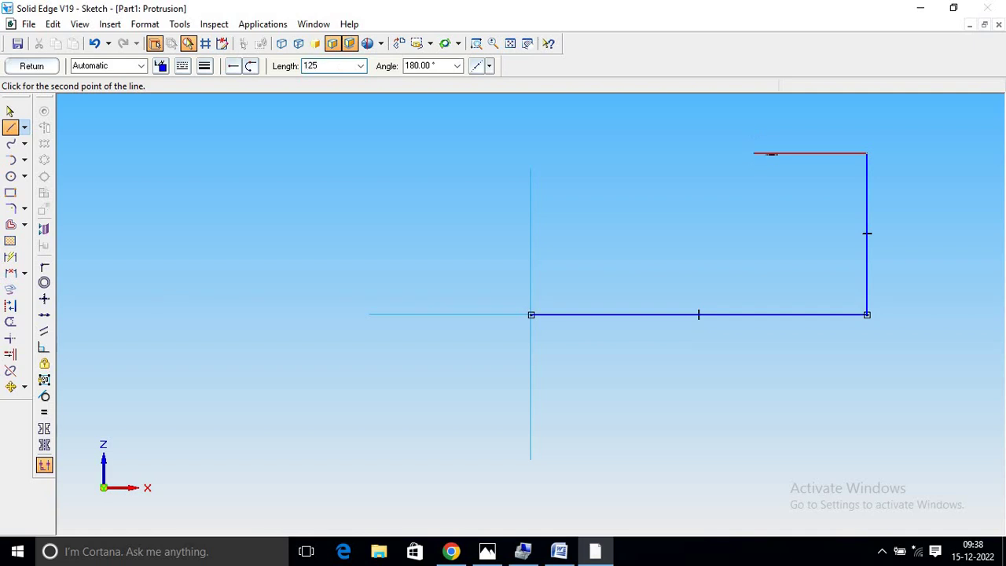
pyautogui.press('Return')
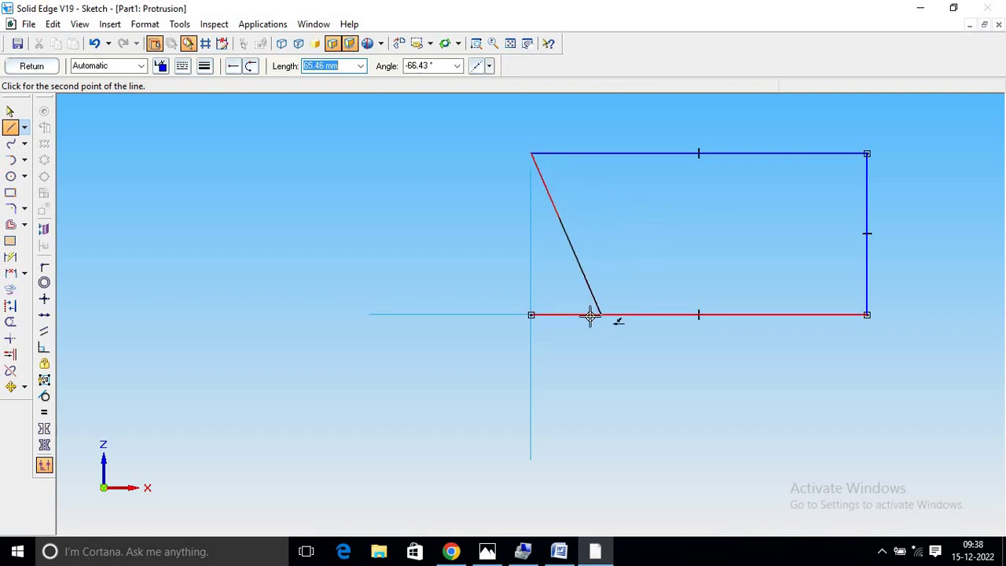
pyautogui.click(532, 315)
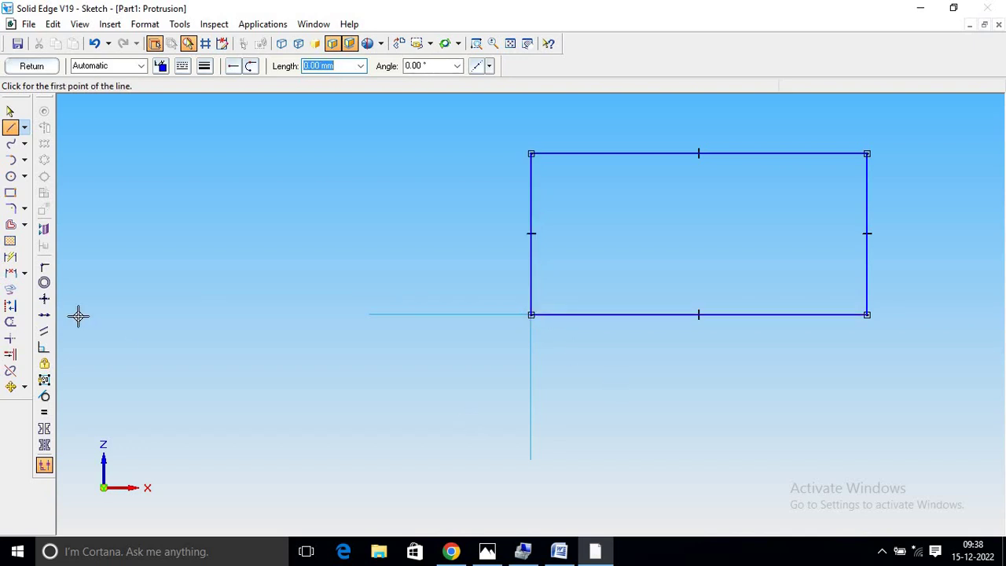
# - Dimension the rectangle 125 wide and 60 high, then finish the sketch
pyautogui.click(11, 257)
pyautogui.click(736, 315)
pyautogui.click(736, 340)
pyautogui.click(867, 252)
pyautogui.click(907, 250)
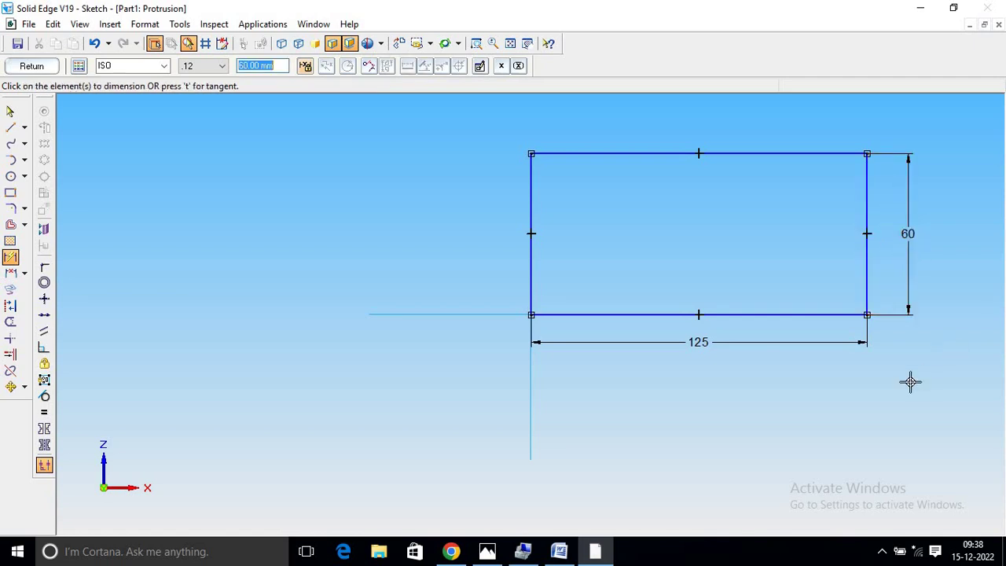
pyautogui.click(31, 65)
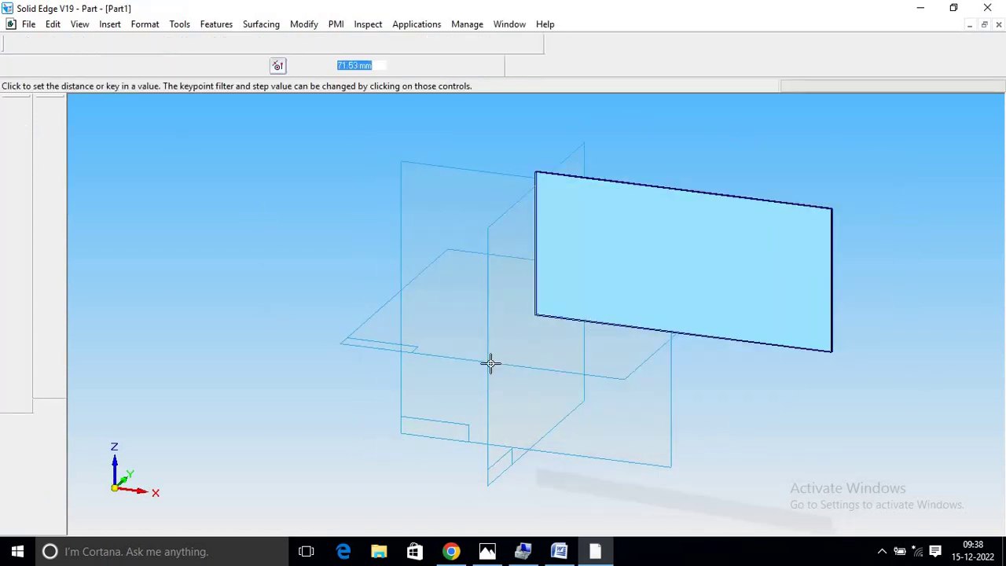
# - Extrude the rectangle 90 mm into a 125 × 60 × 90 block
pyautogui.click(558, 554)
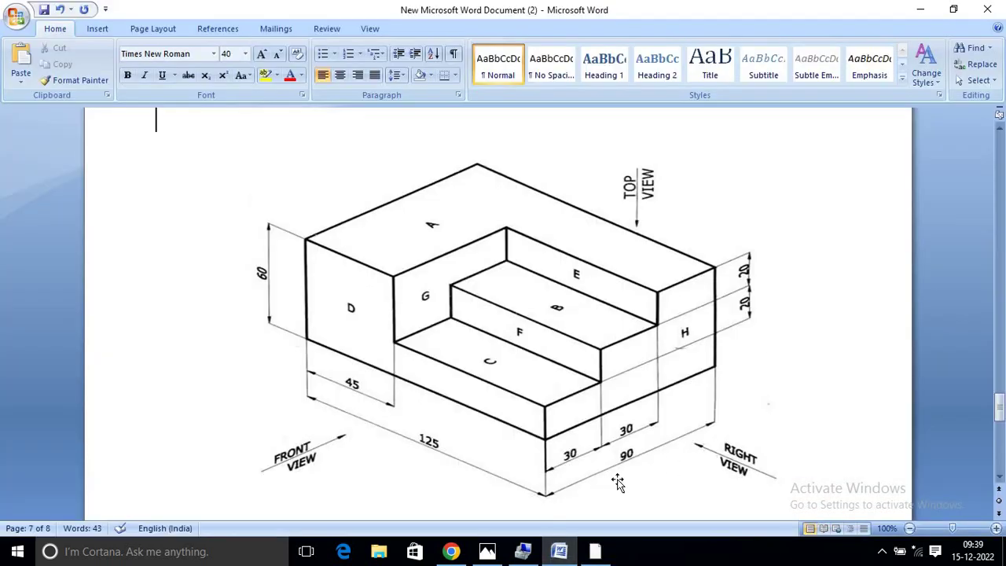
pyautogui.click(595, 552)
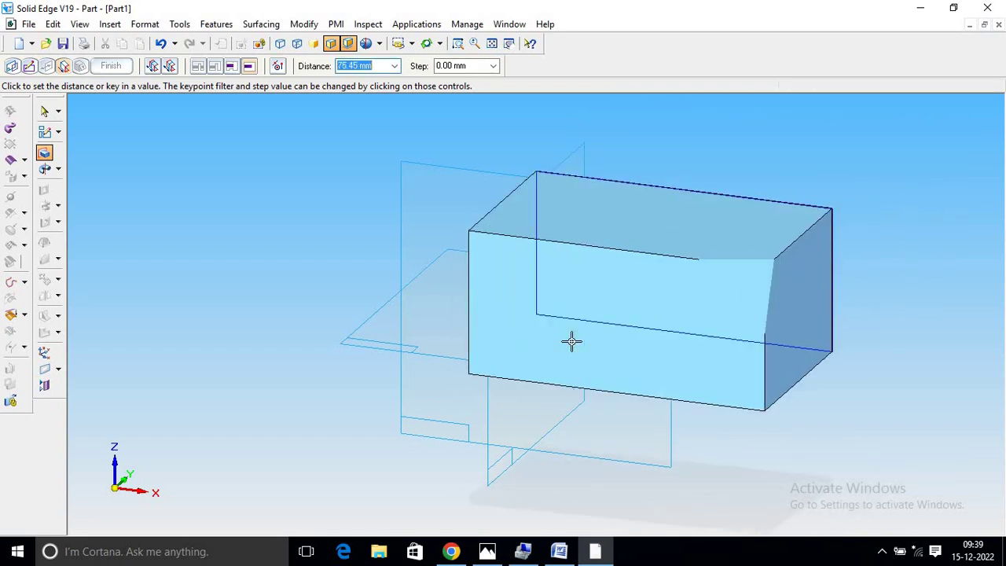
pyautogui.write('9')
pyautogui.press('Return')
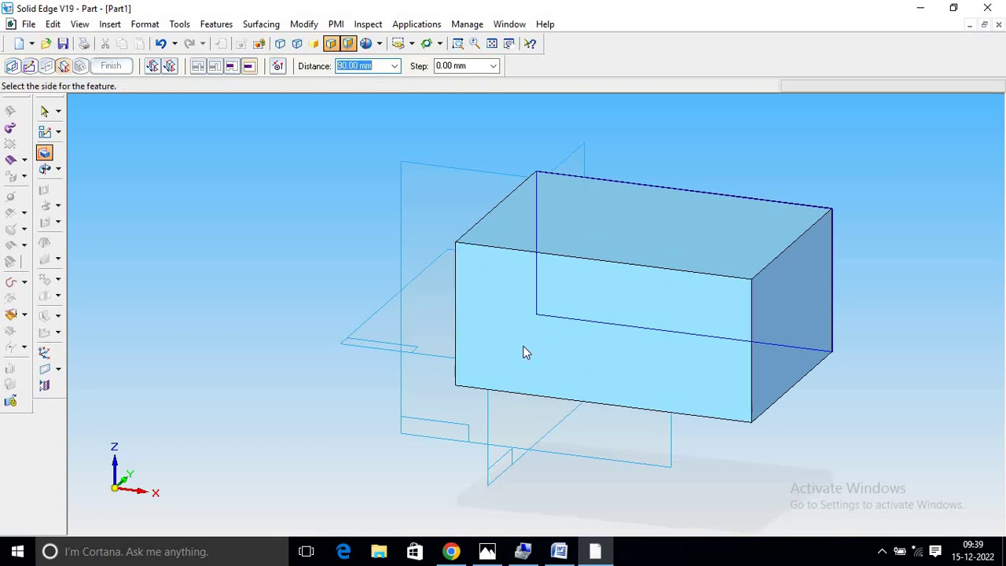
pyautogui.click(541, 383)
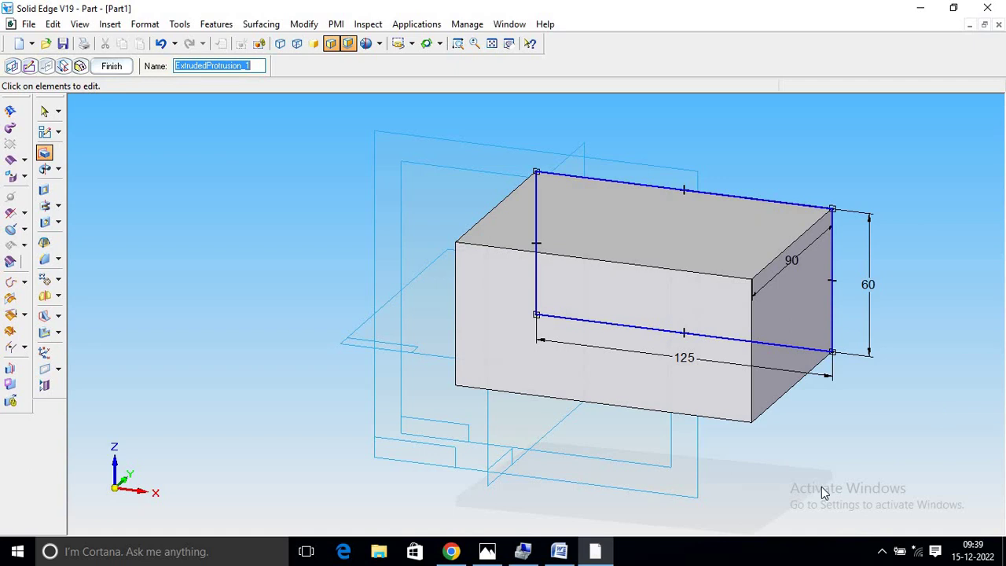
# - Bring up the Word reference drawing showing the block's 20 and 30 mm steps
pyautogui.click(559, 551)
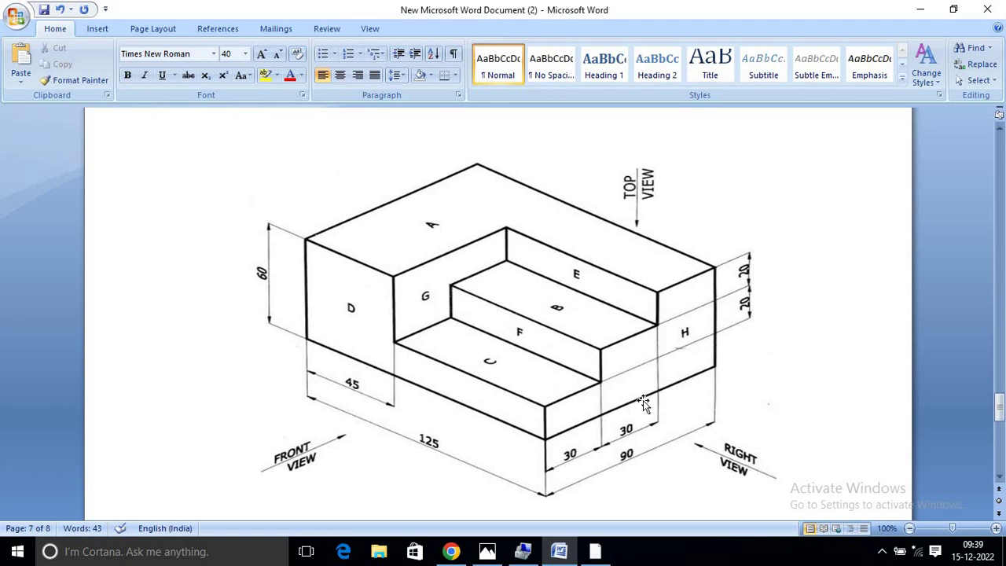
# - Return to the Solid Edge part and start a Cutout feature on the block
pyautogui.click(595, 551)
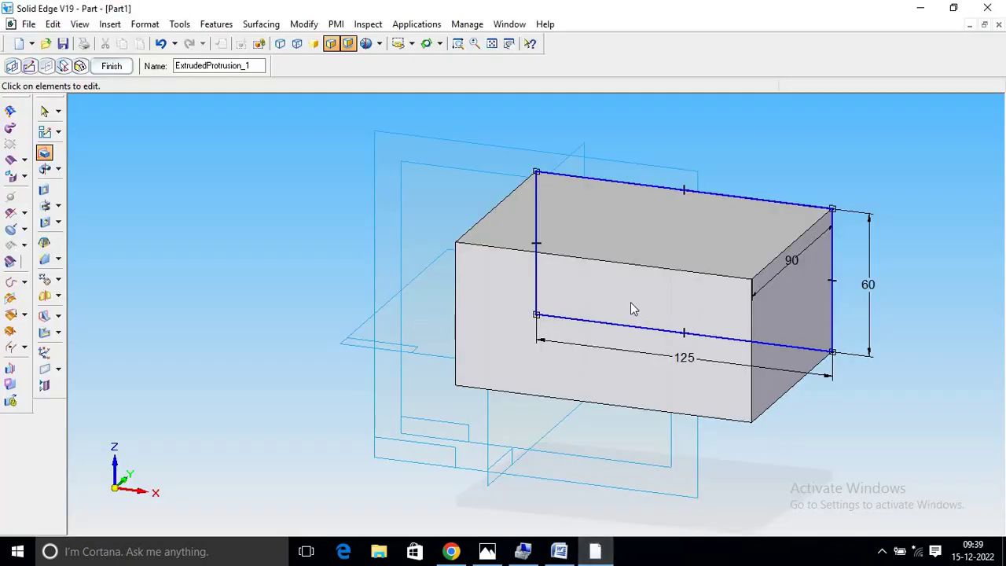
pyautogui.click(44, 190)
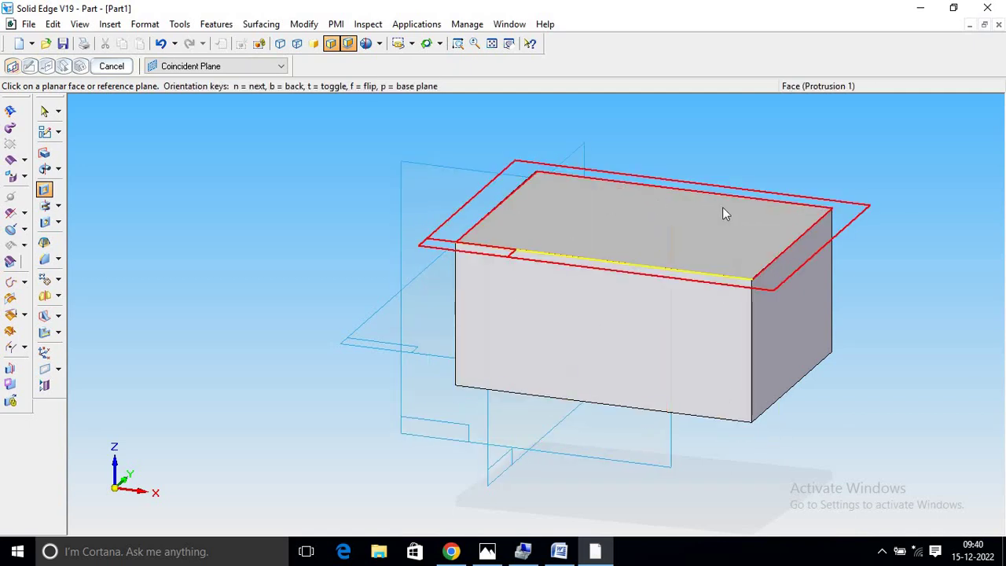
# - Pick the block's face as the cutout sketch plane and compare with the reference drawing
pyautogui.click(749, 212)
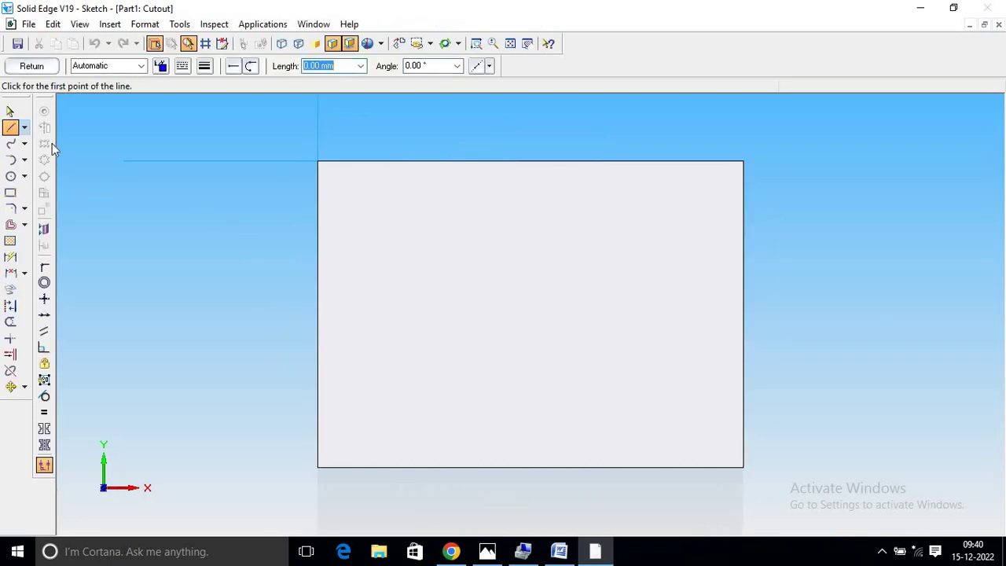
pyautogui.click(10, 127)
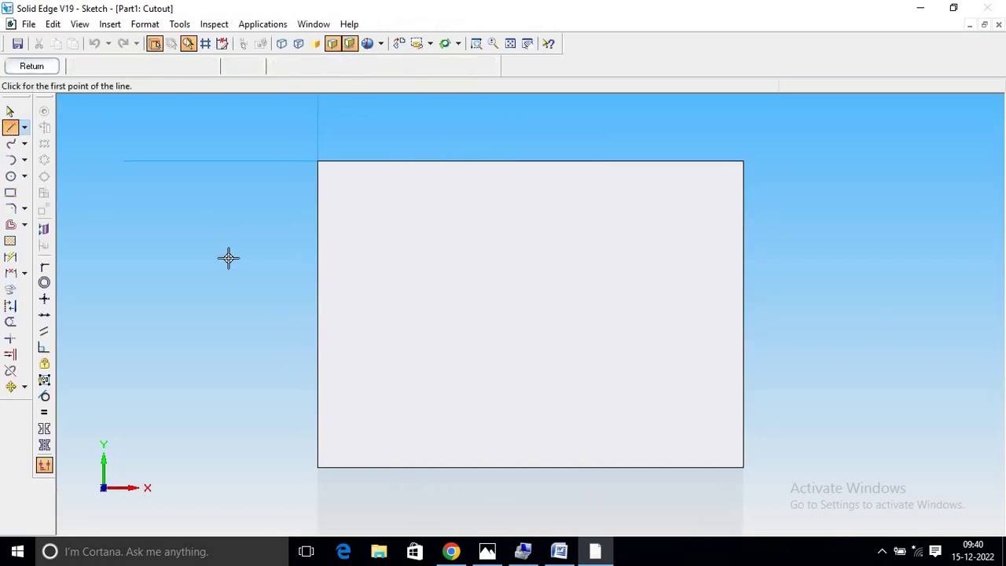
pyautogui.click(559, 551)
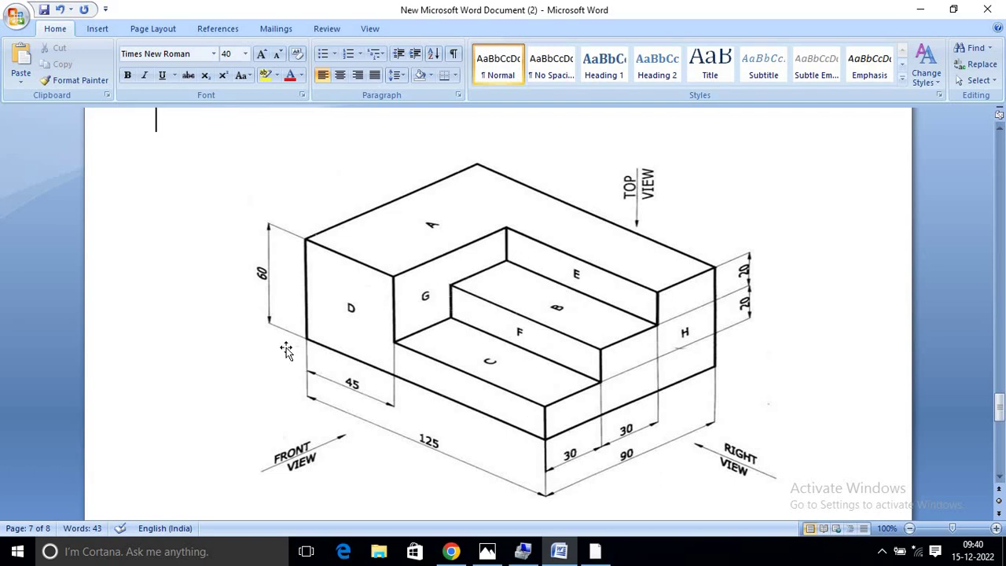
pyautogui.click(595, 554)
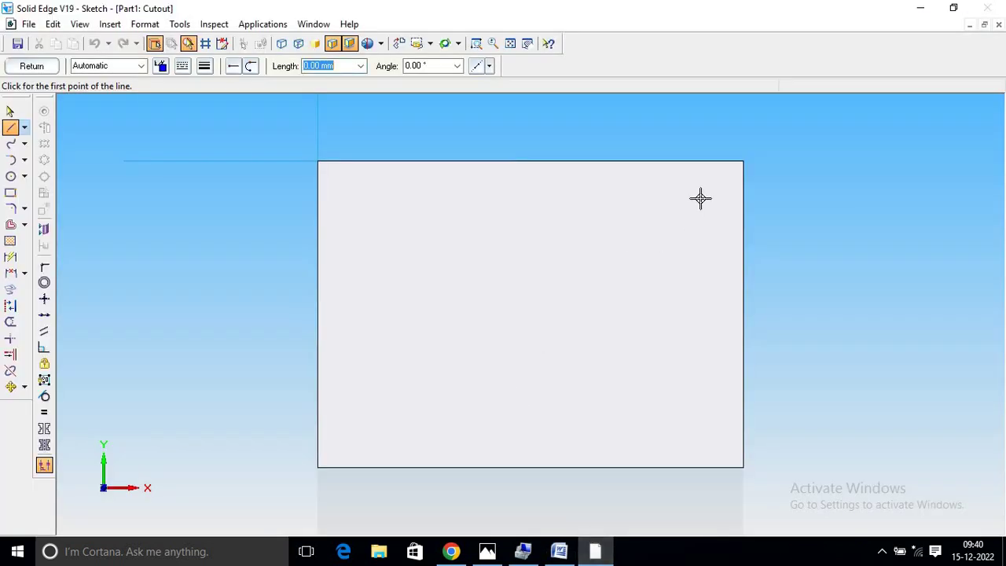
# - Draw the cutout's 80 mm (125-45) edge from the block's top-right corner
pyautogui.click(743, 161)
pyautogui.write('32')
pyautogui.click(743, 162)
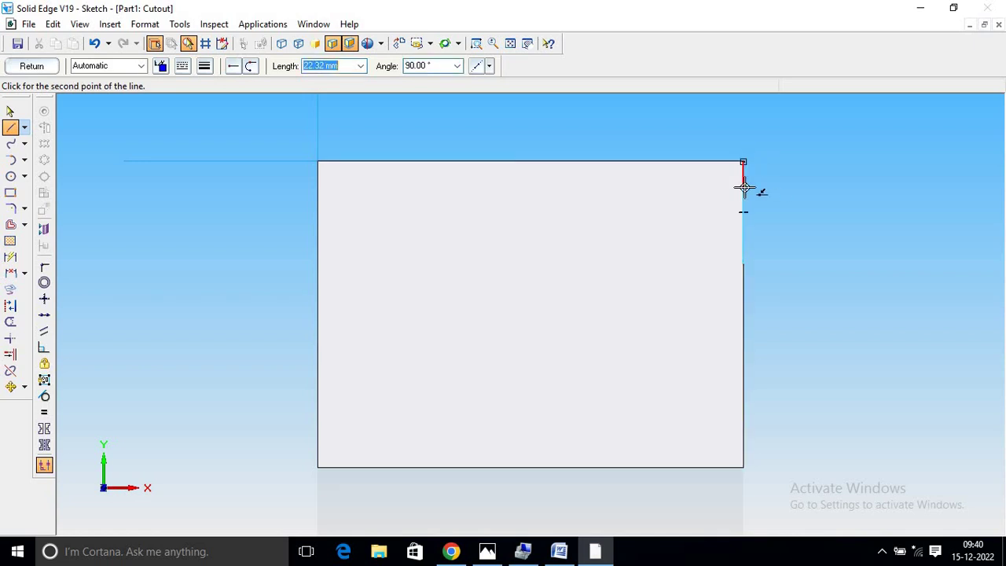
pyautogui.click(743, 263)
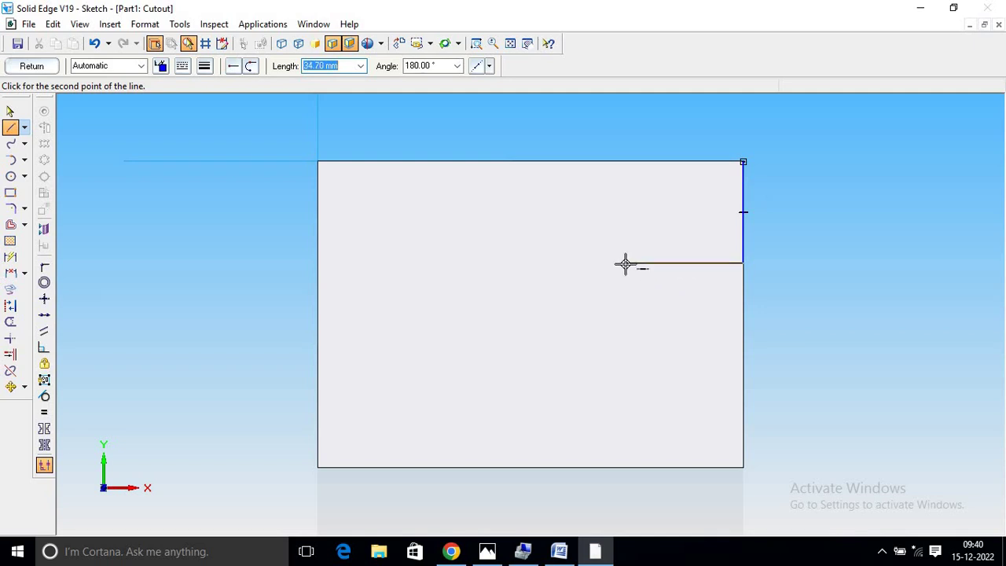
pyautogui.write('125-45')
pyautogui.press('Tab')
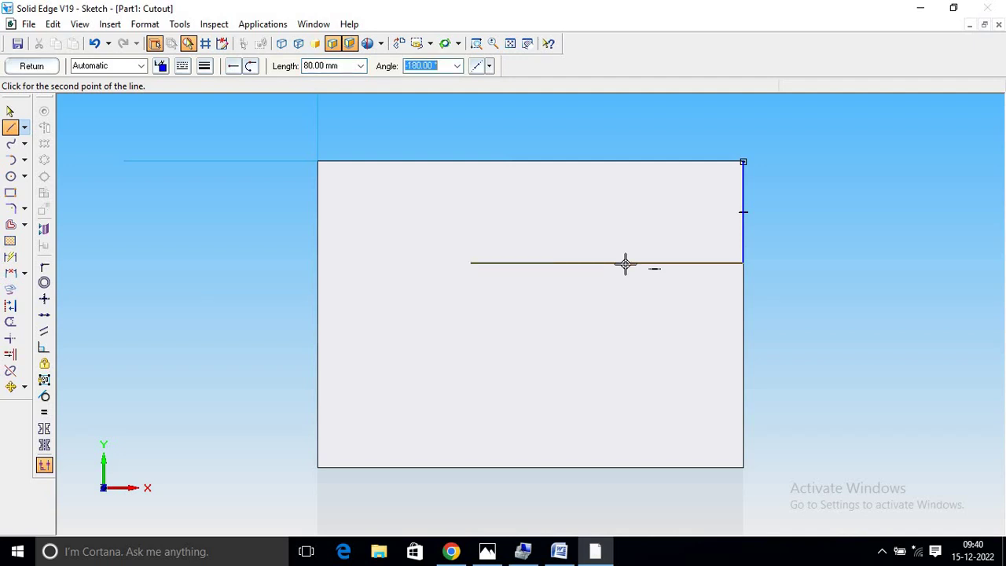
pyautogui.press('Return')
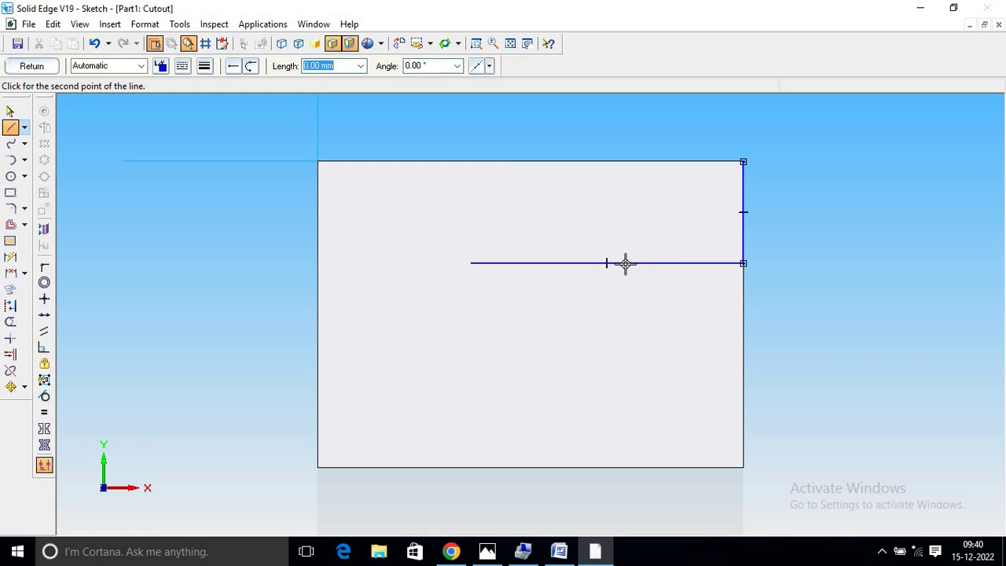
# - Add the 30 mm side and close the rectangle along the block's right edge
pyautogui.click(565, 554)
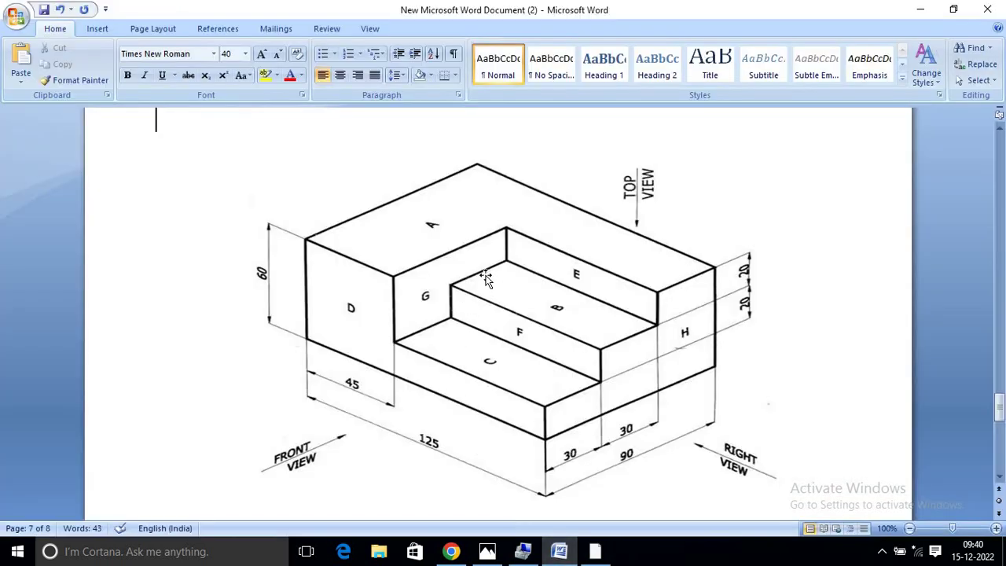
pyautogui.click(596, 553)
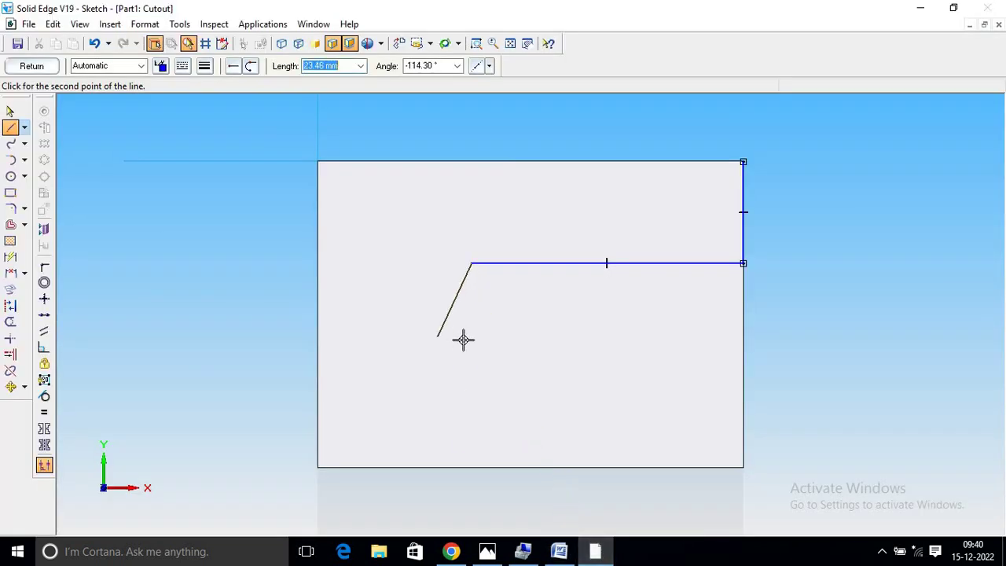
pyautogui.write('30')
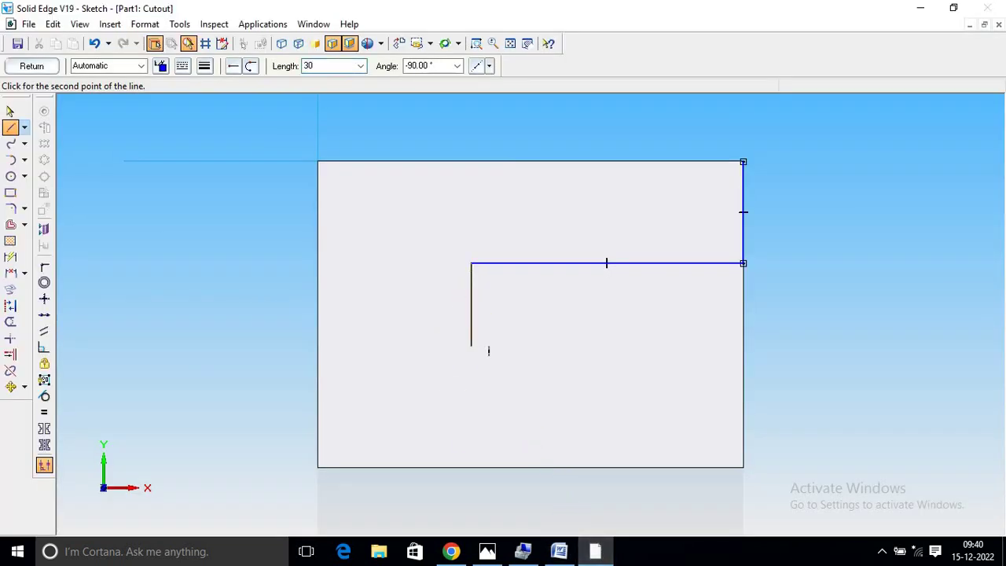
pyautogui.press('Tab')
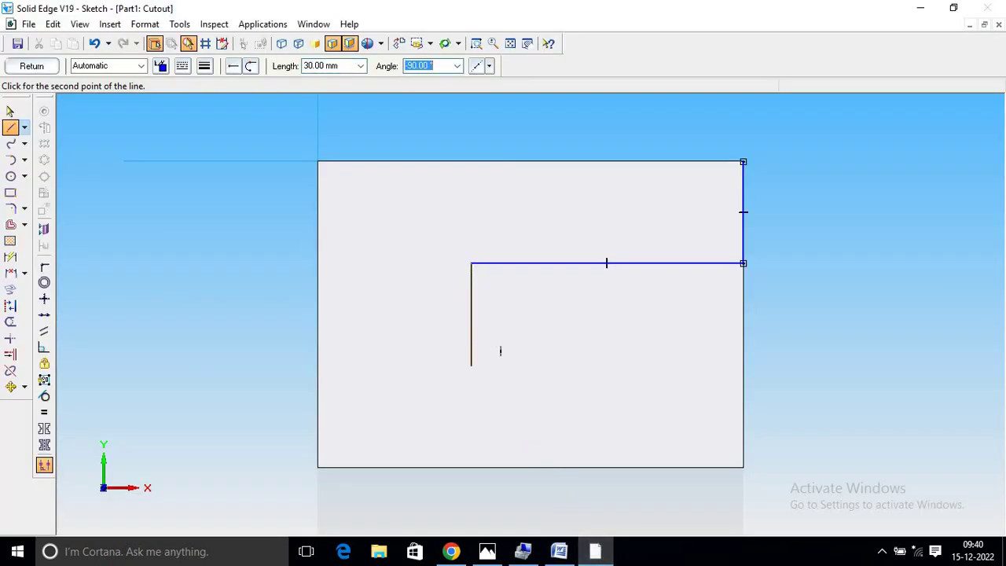
pyautogui.press('Return')
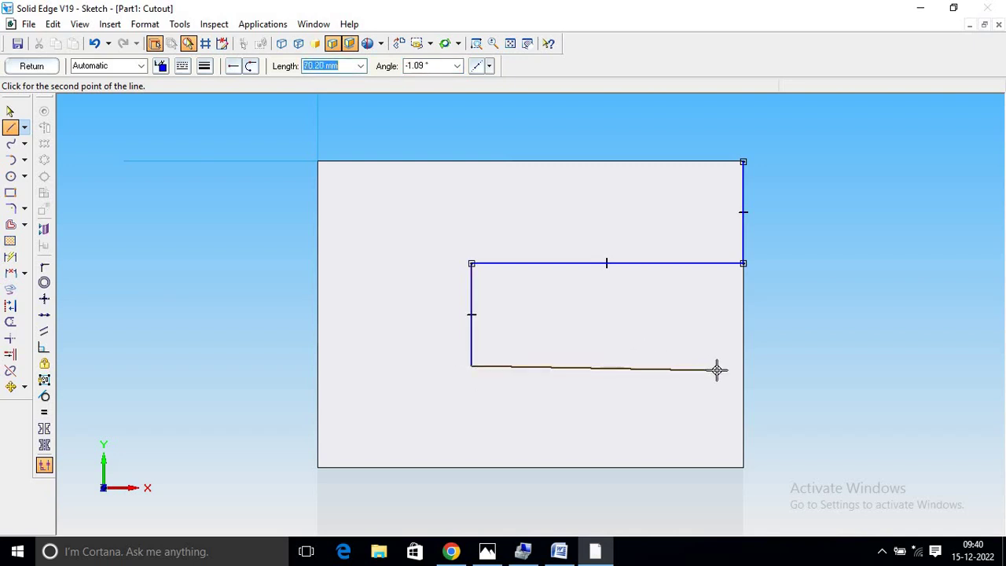
pyautogui.click(744, 365)
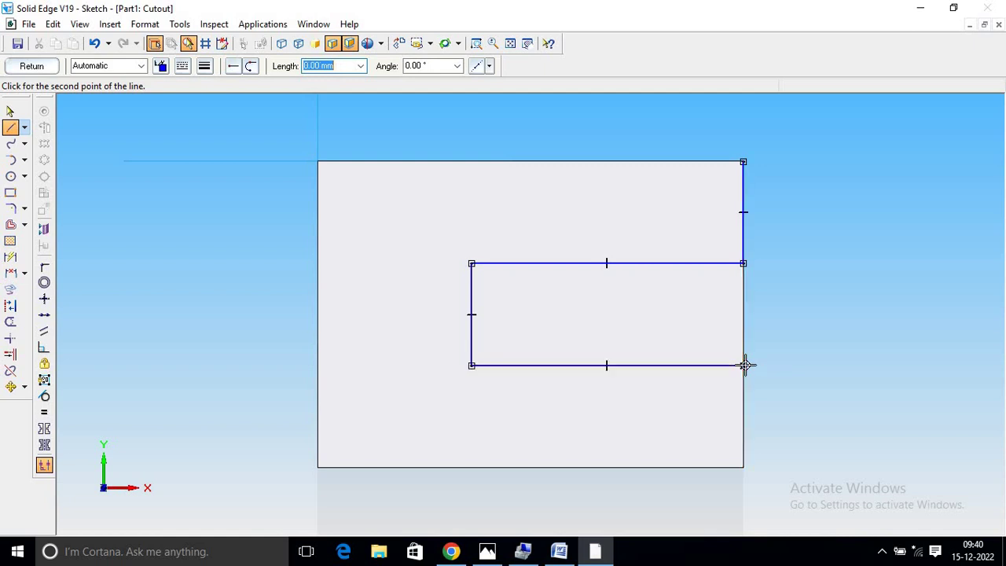
pyautogui.click(743, 263)
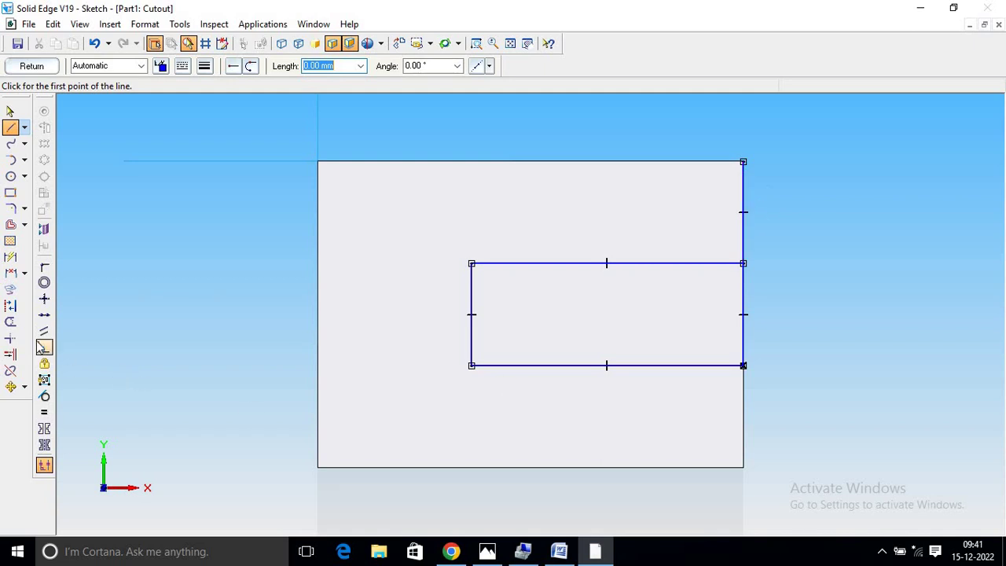
# - Trim the upper right-edge segment and finish the cutout profile
pyautogui.click(10, 322)
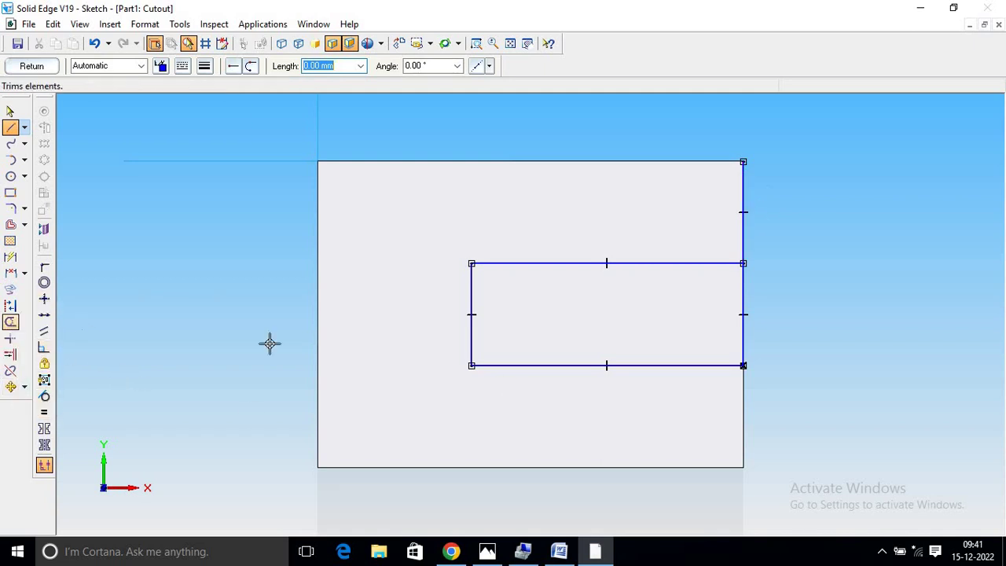
pyautogui.click(744, 201)
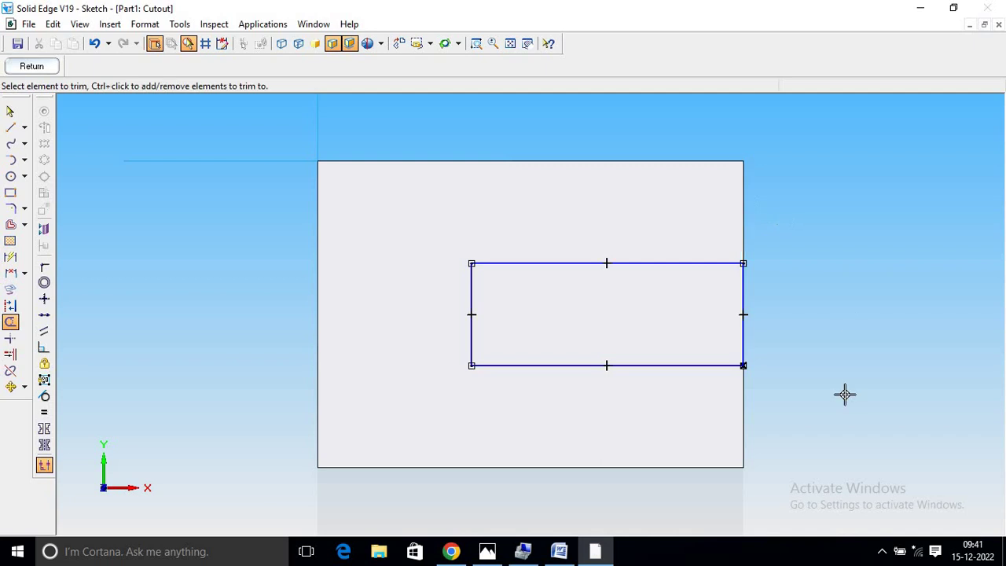
pyautogui.click(31, 65)
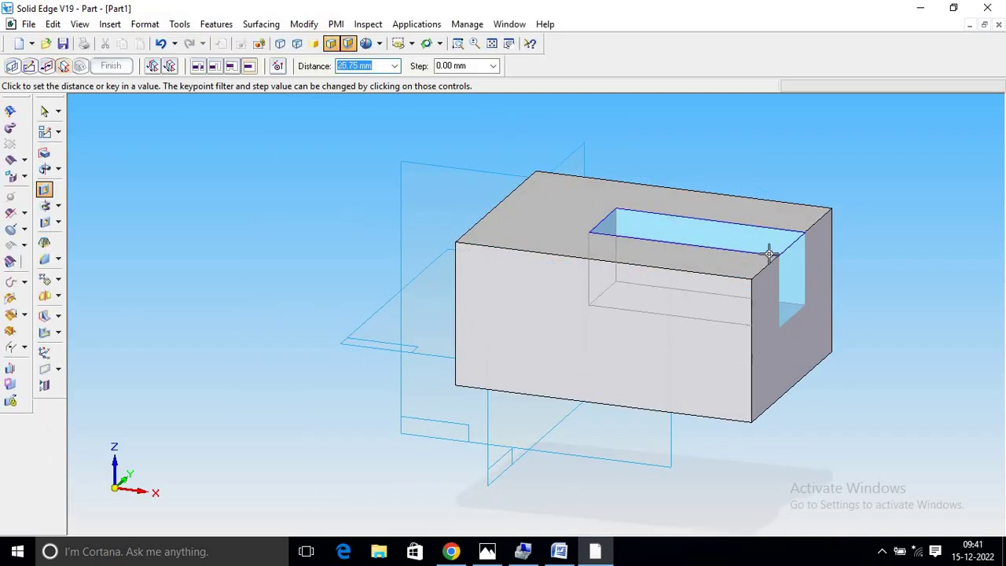
# - Cut the profile 20 mm deep to create ExtrudedCutout_1
pyautogui.click(559, 551)
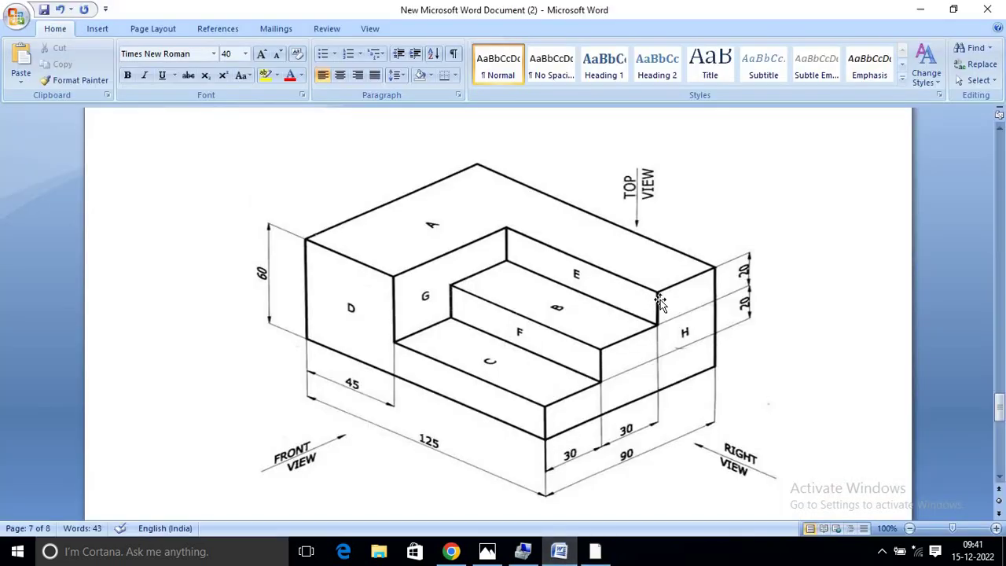
pyautogui.click(595, 551)
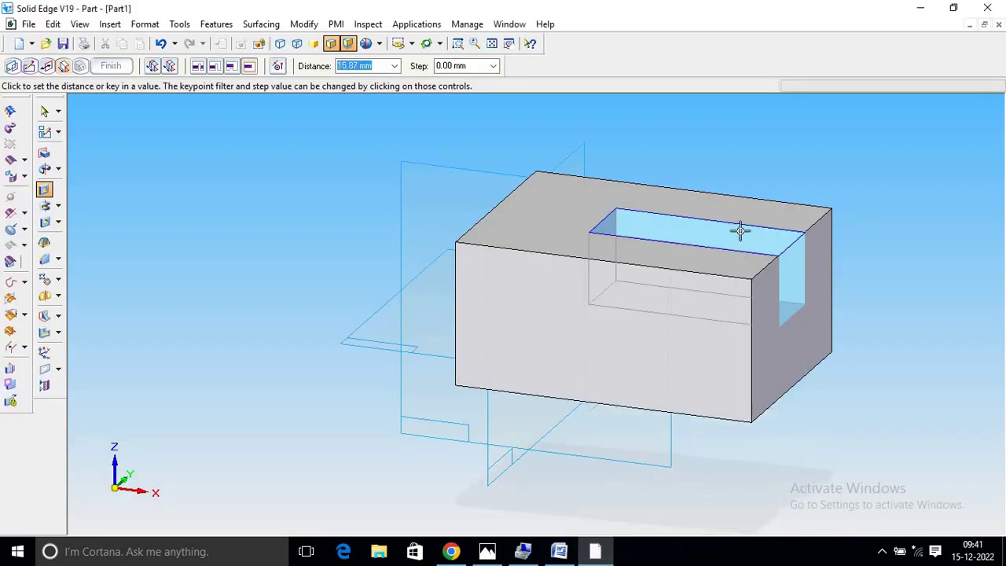
pyautogui.write('20')
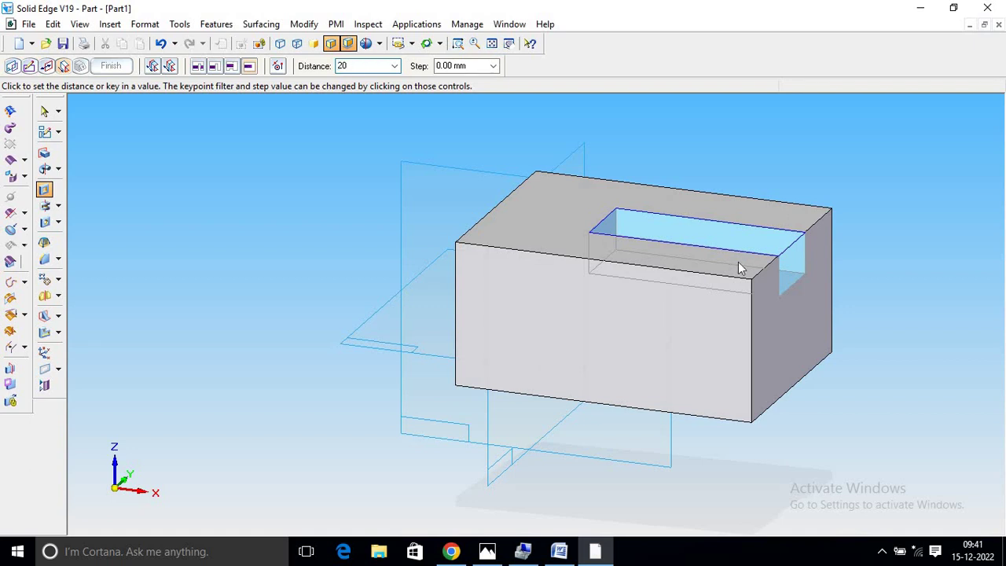
pyautogui.press('Return')
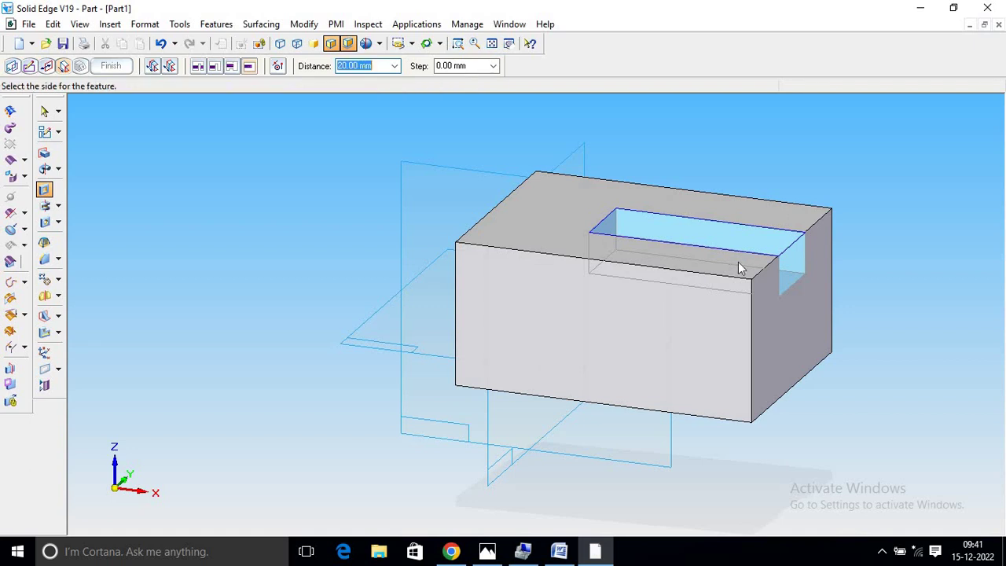
pyautogui.click(738, 267)
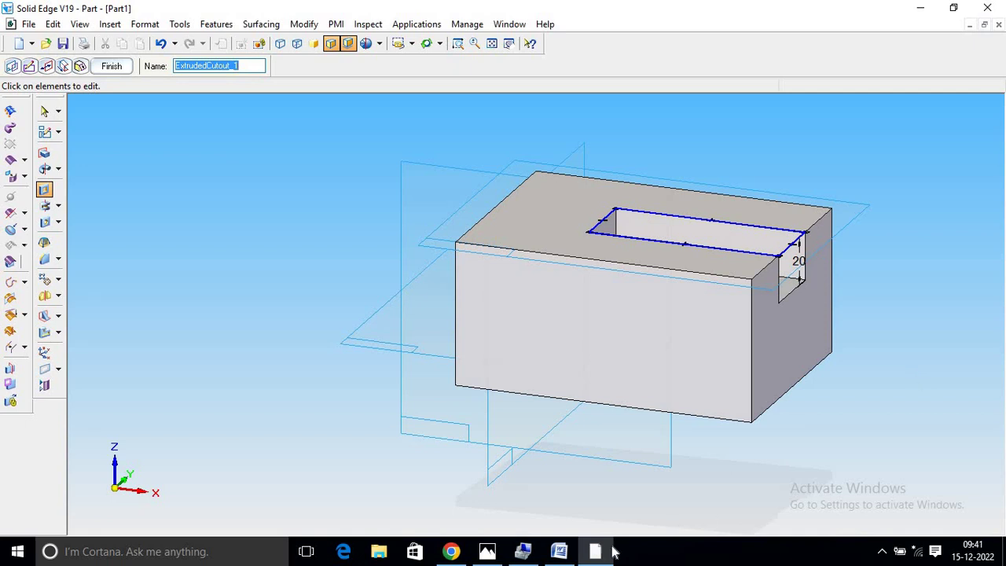
# - Recheck the reference drawing and start a second Cutout on the block
pyautogui.click(559, 551)
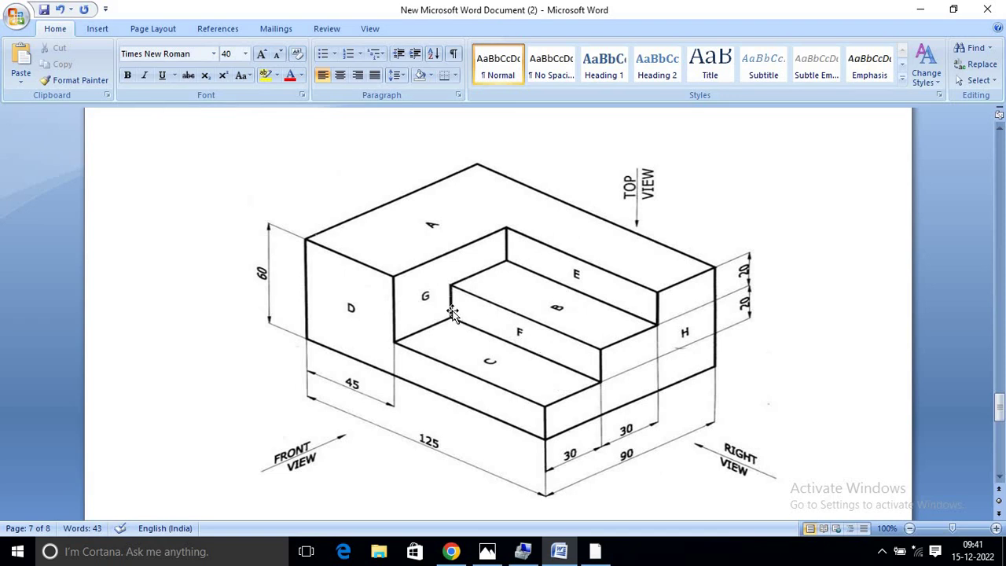
pyautogui.click(595, 555)
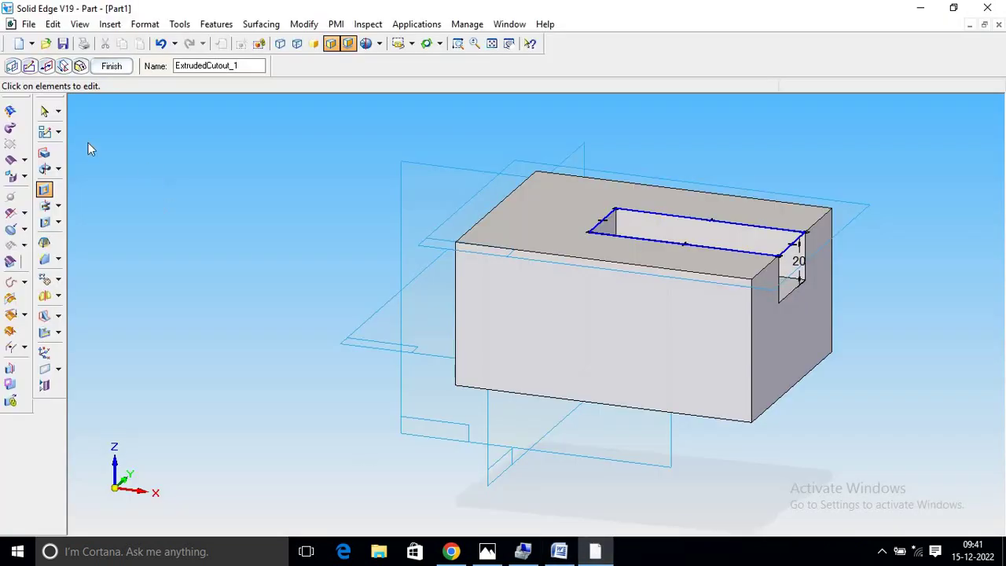
pyautogui.click(44, 191)
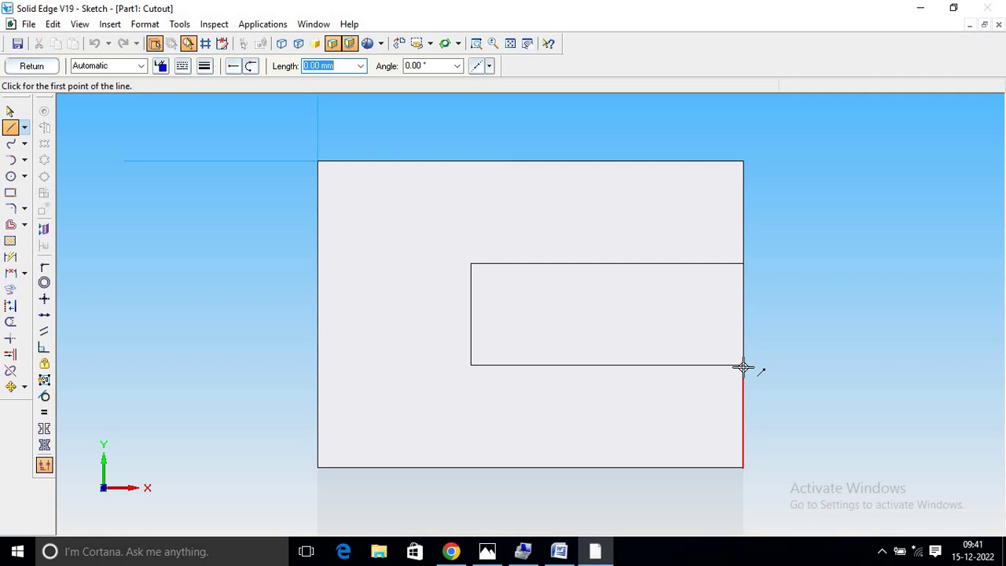
# - Sketch a rectangle from the first profile's 80 mm bottom edge down to the block's bottom, then finish
pyautogui.click(743, 365)
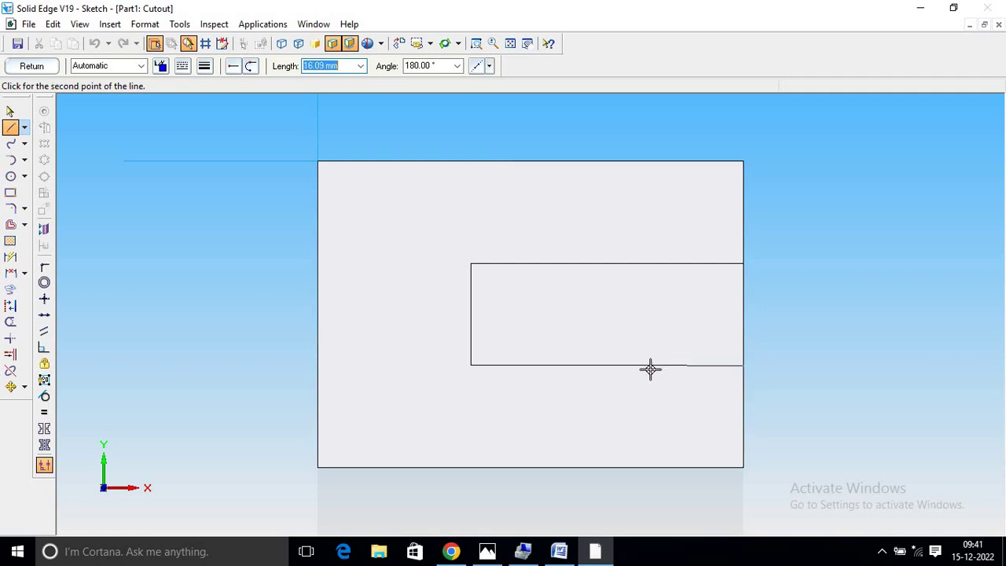
pyautogui.click(472, 366)
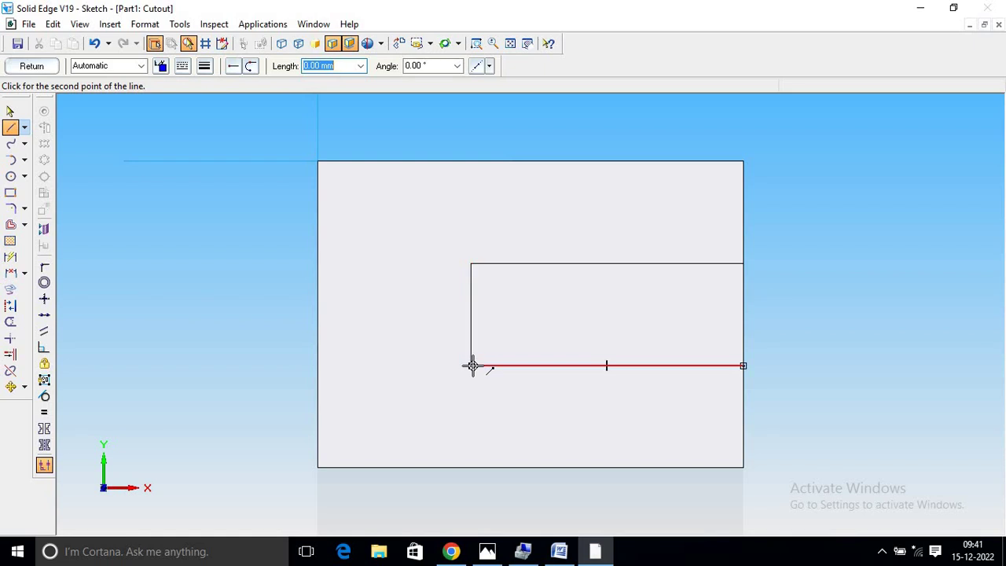
pyautogui.click(473, 468)
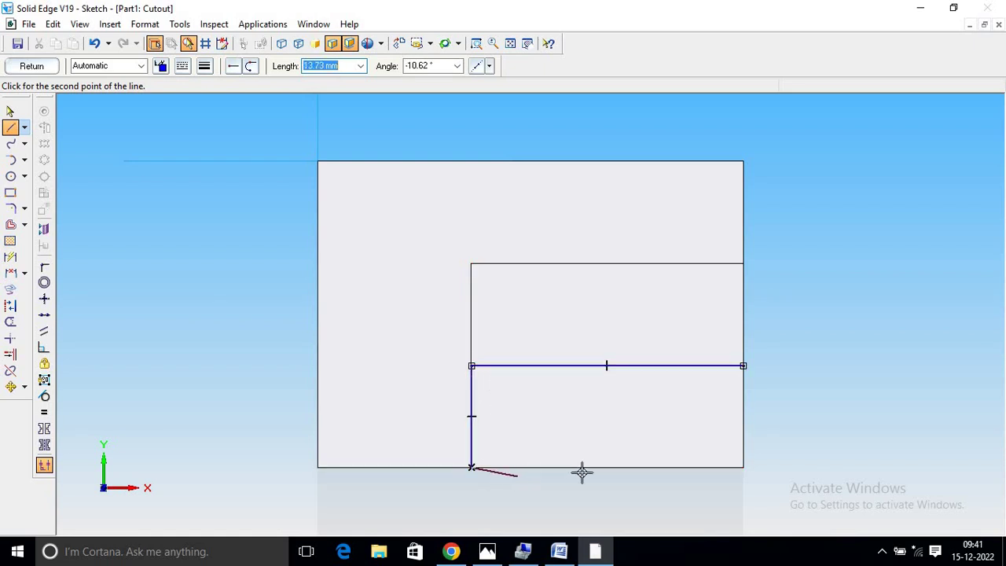
pyautogui.click(744, 468)
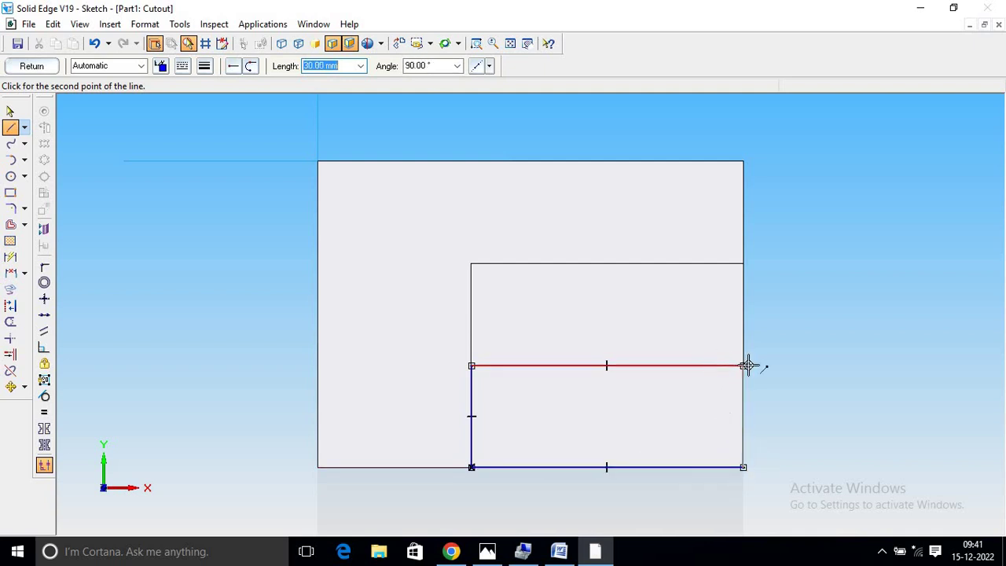
pyautogui.click(744, 366)
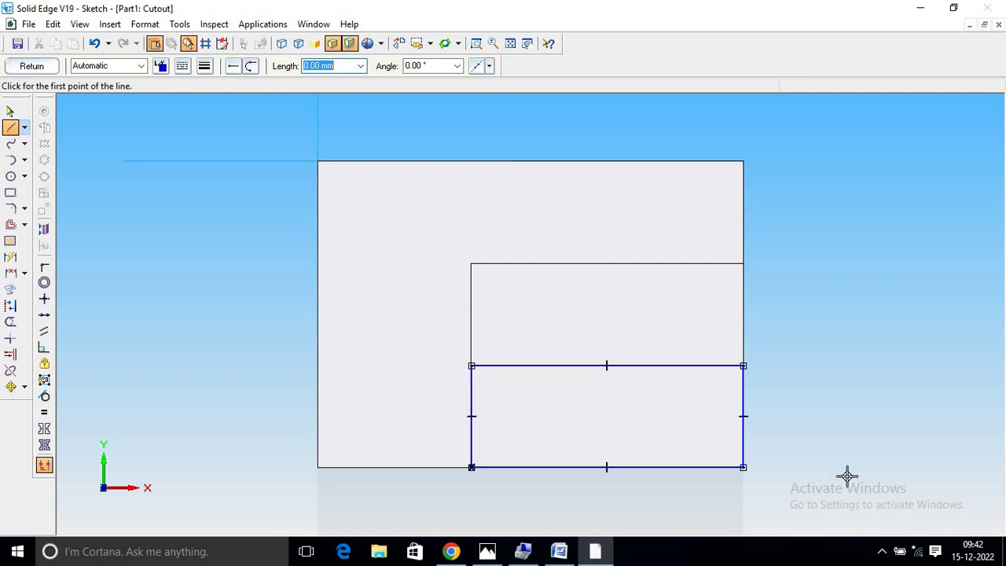
pyautogui.click(31, 66)
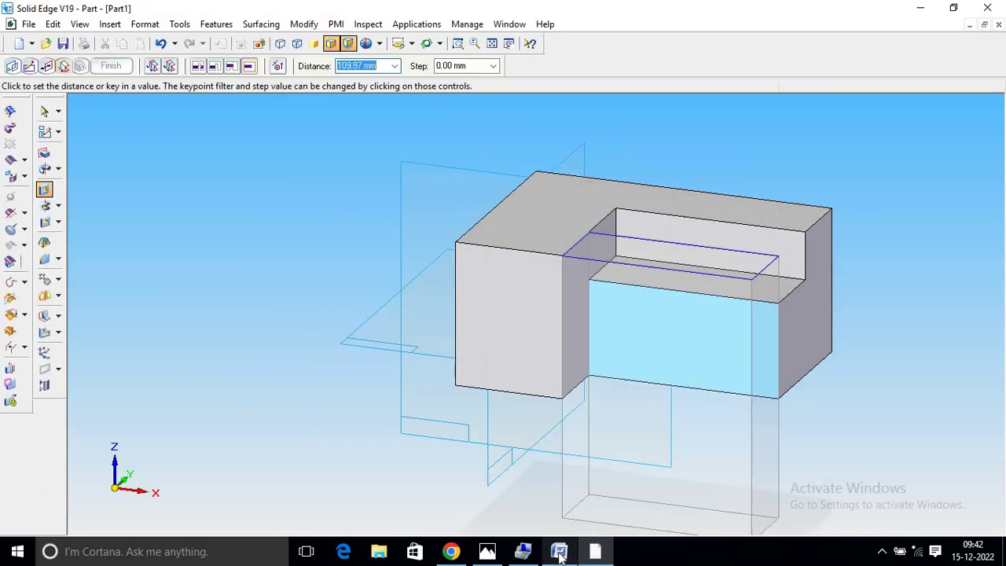
# - Cut the second profile 20 mm deep, then undo ExtrudedCutout_2
pyautogui.hotkey('alt', 'Tab')
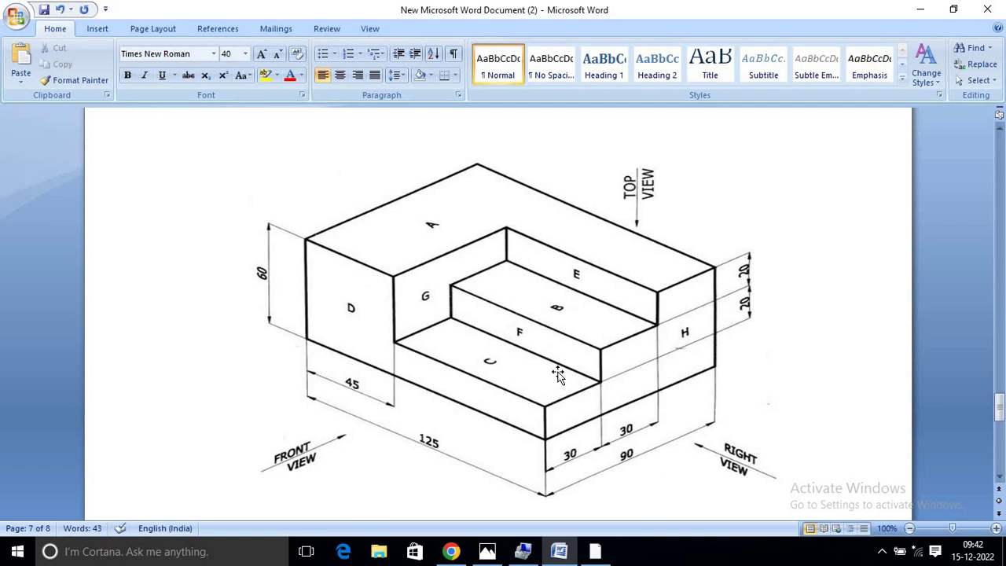
pyautogui.hotkey('alt', 'Tab')
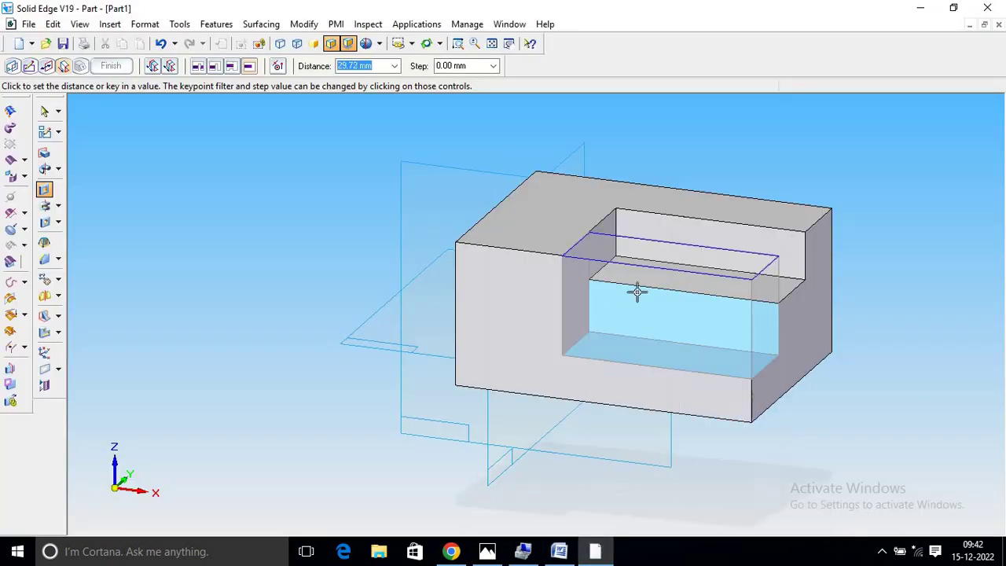
pyautogui.write('20')
pyautogui.press('Return')
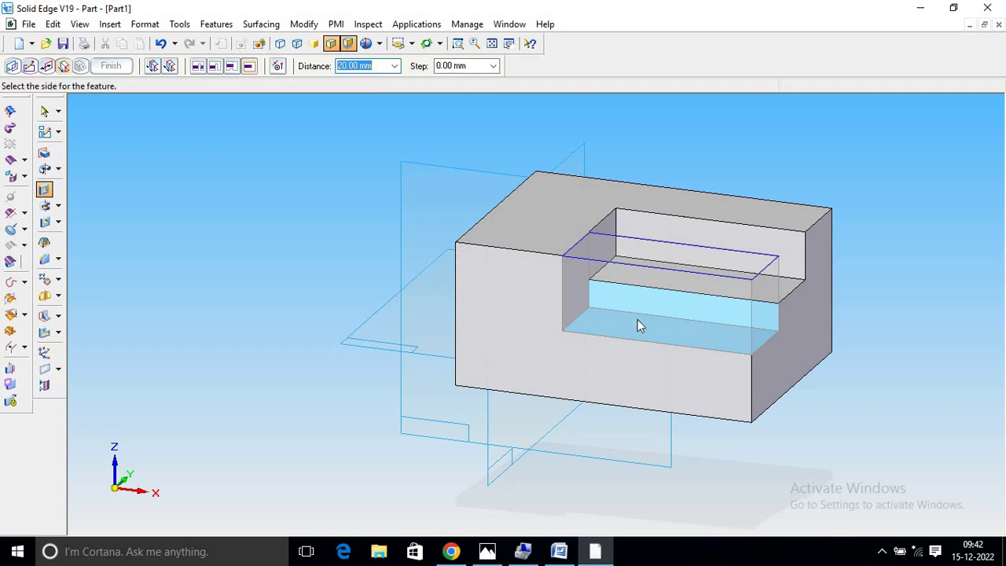
pyautogui.click(667, 352)
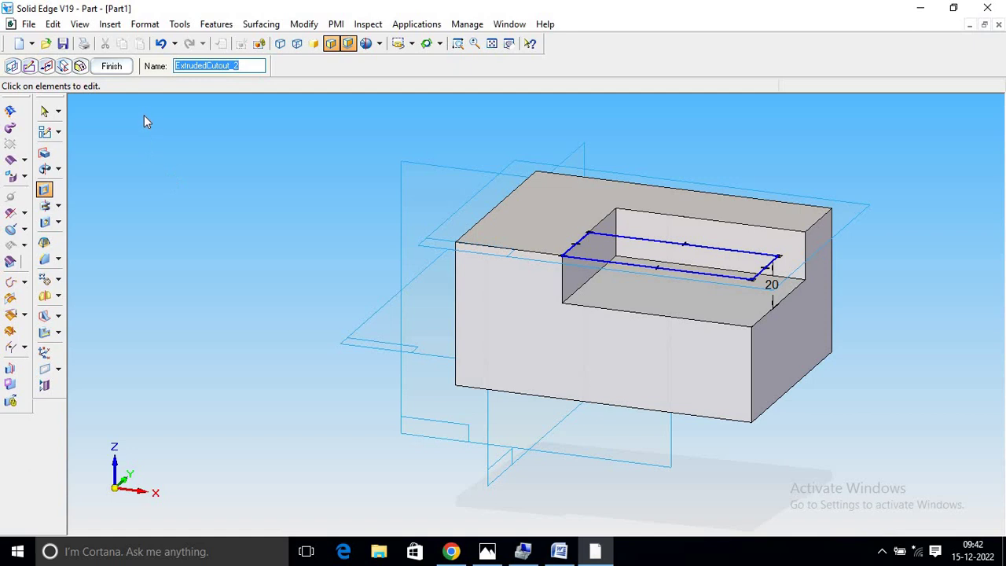
pyautogui.click(160, 44)
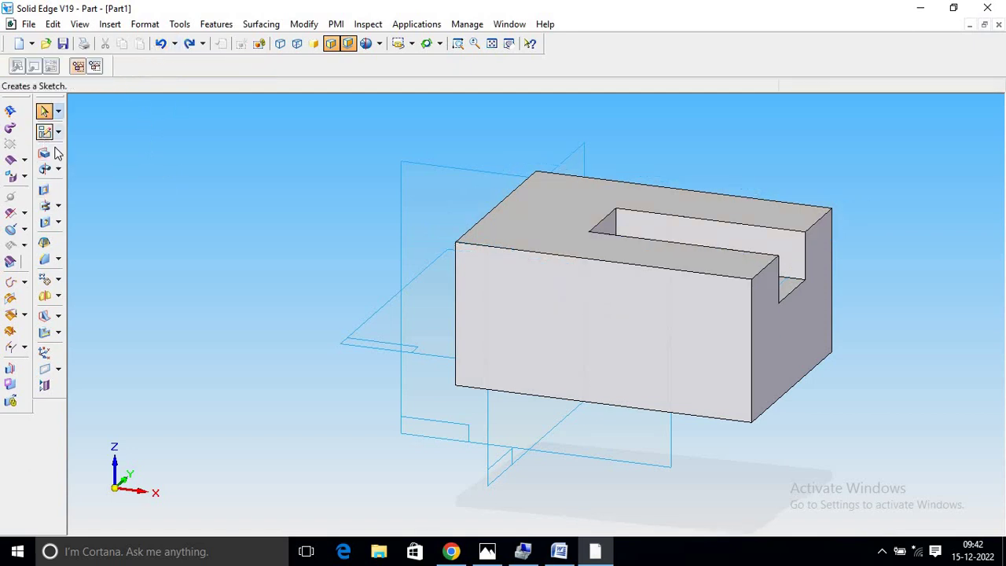
# - Sketch a closed four-line rectangle on the top face, from the pocket's bottom edge to the face's near edge
pyautogui.click(44, 196)
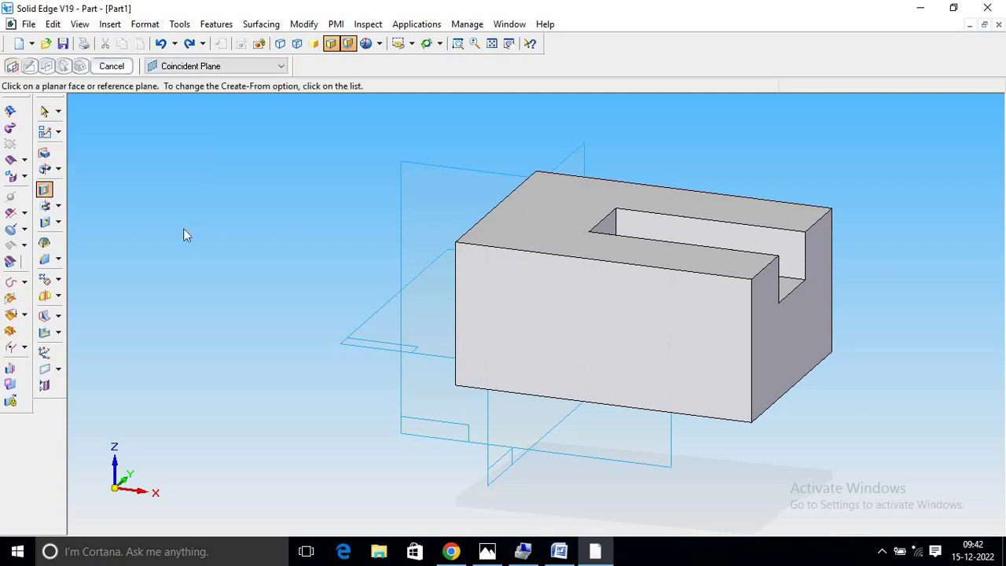
pyautogui.click(715, 217)
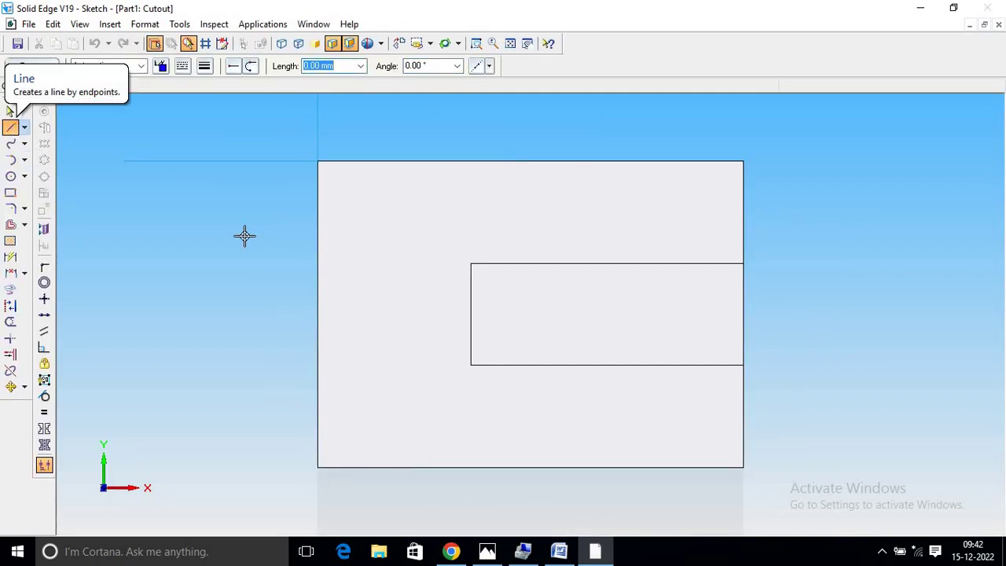
pyautogui.click(744, 365)
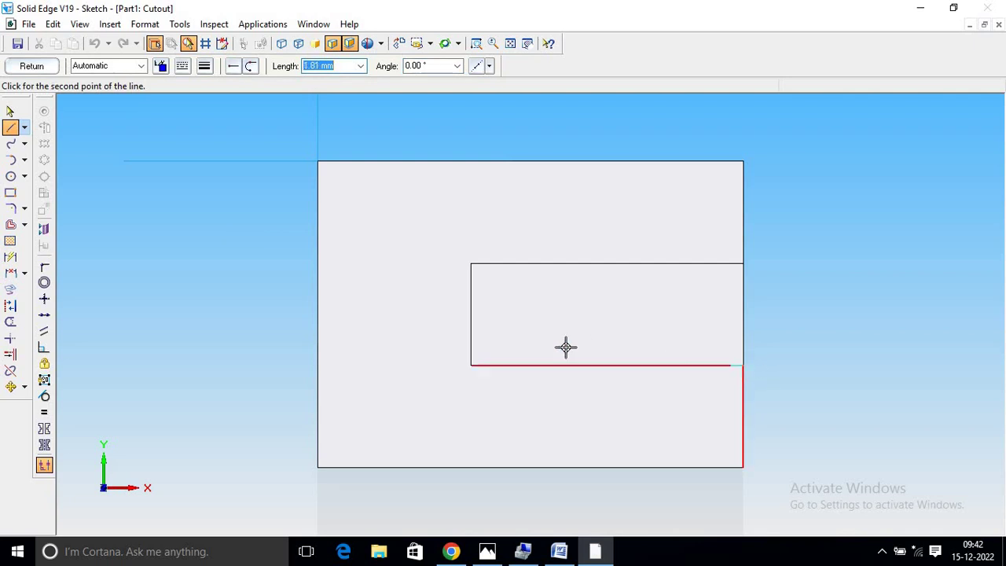
pyautogui.click(471, 365)
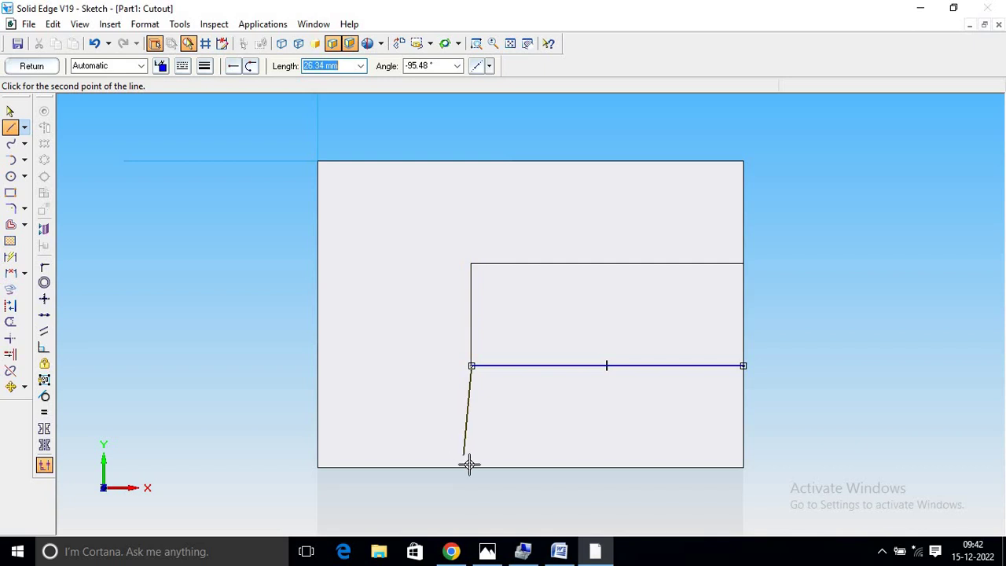
pyautogui.click(472, 467)
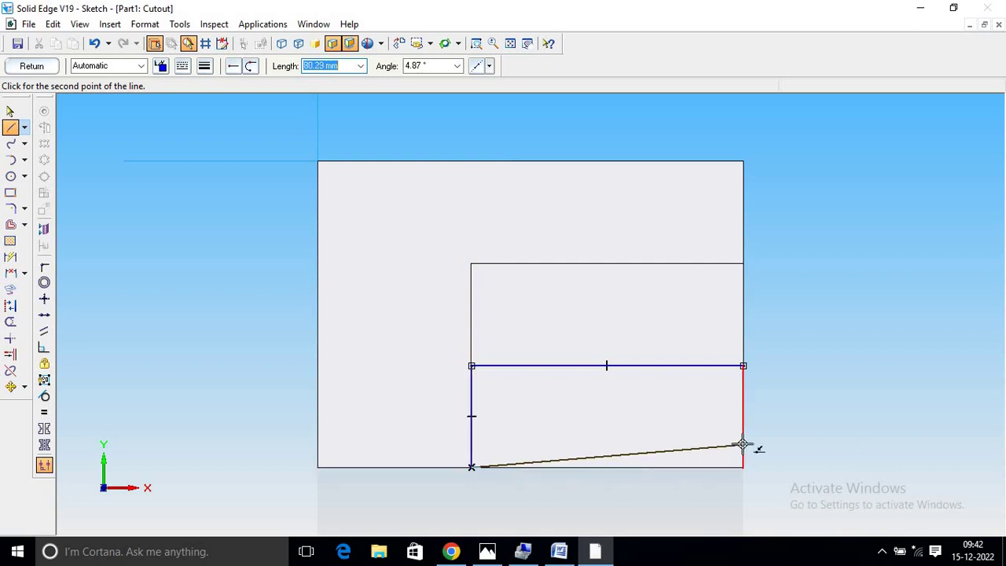
pyautogui.click(743, 468)
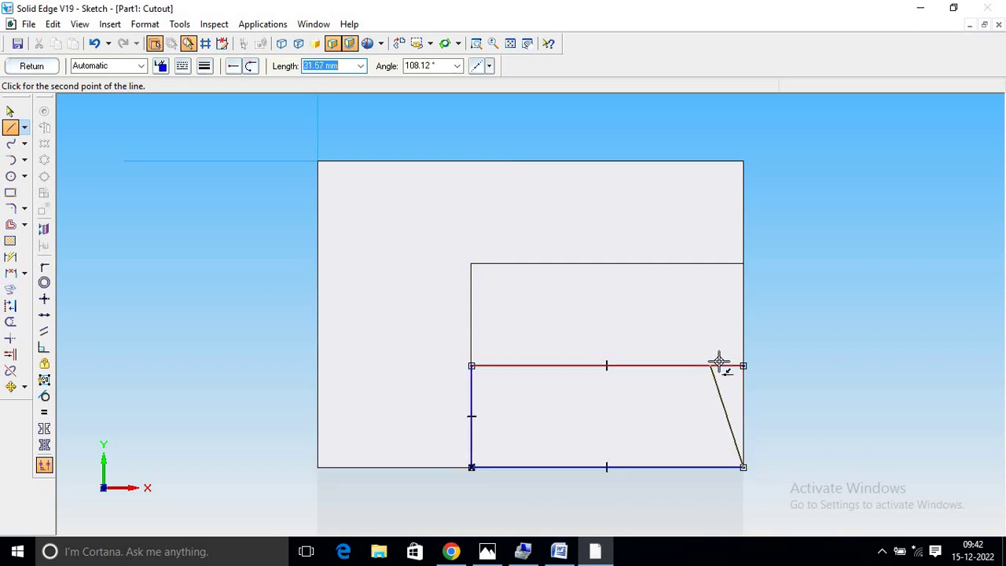
pyautogui.click(744, 365)
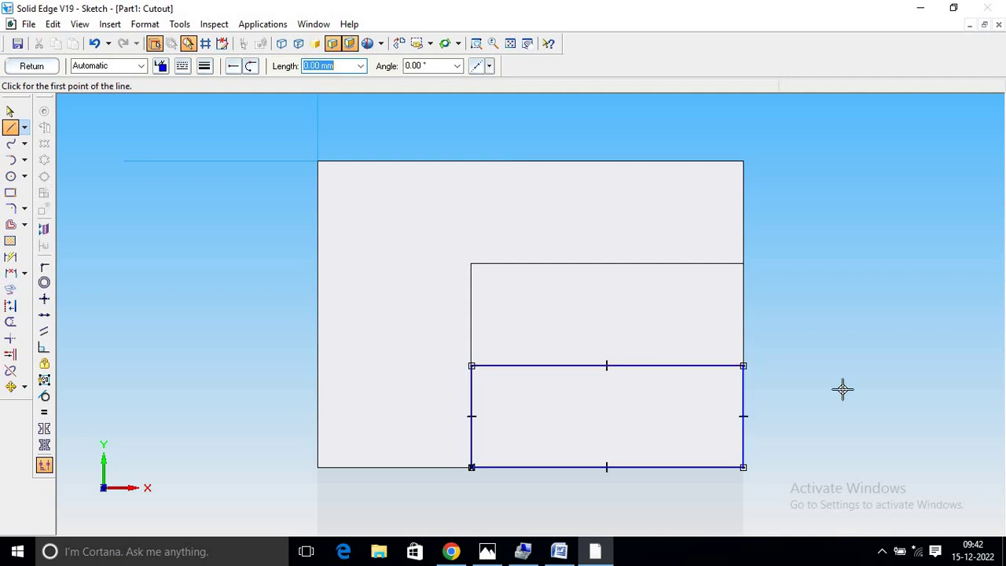
pyautogui.click(24, 65)
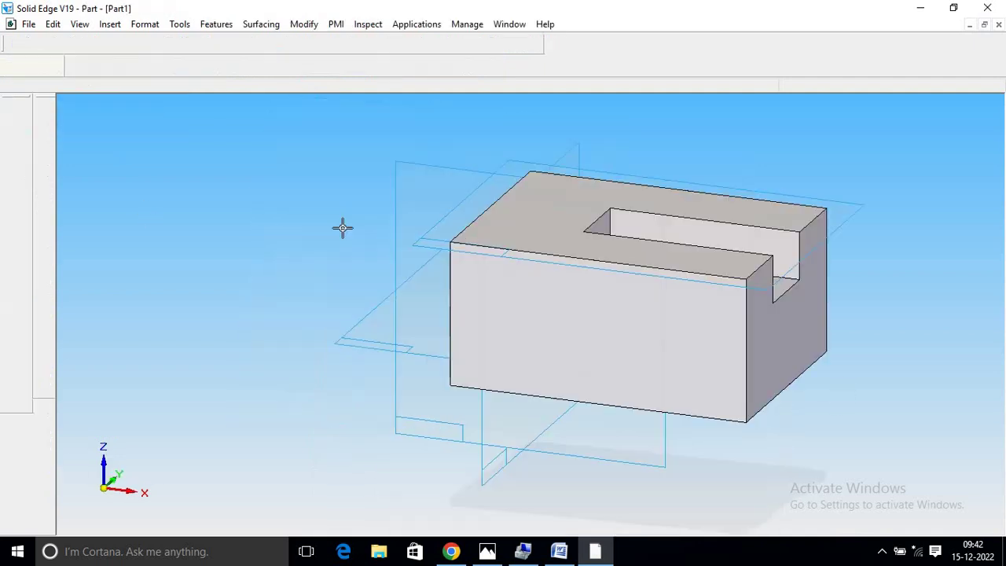
# - Cut the new rectangle 40 mm deep to form the lower step beside the top pocket
pyautogui.click(560, 553)
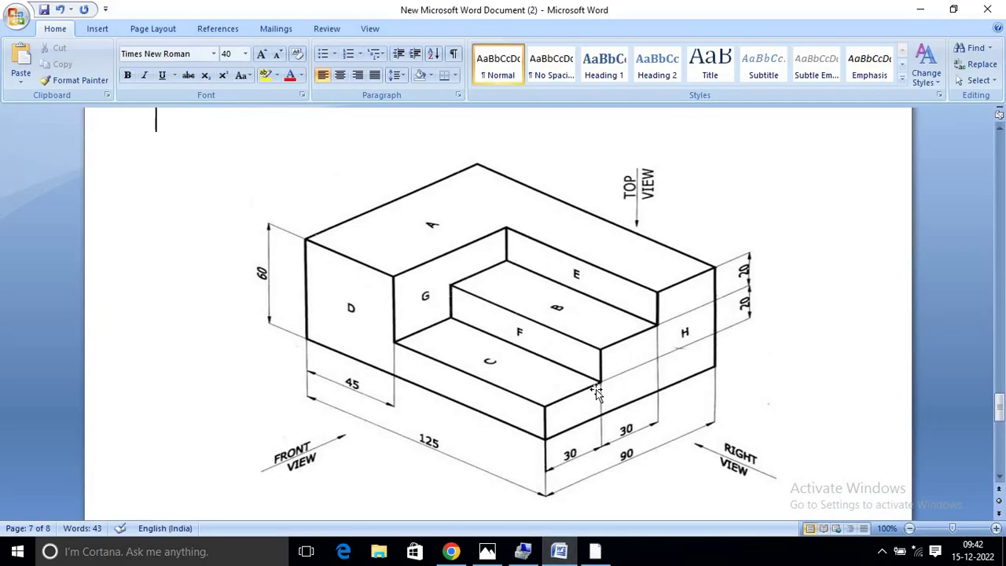
pyautogui.click(595, 554)
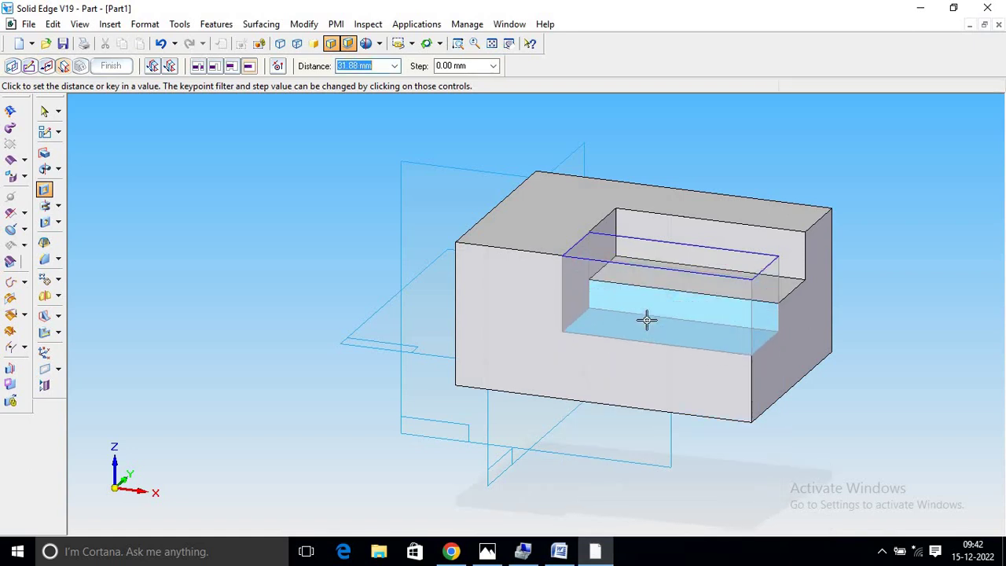
pyautogui.write('4')
pyautogui.press('Return')
pyautogui.click(646, 329)
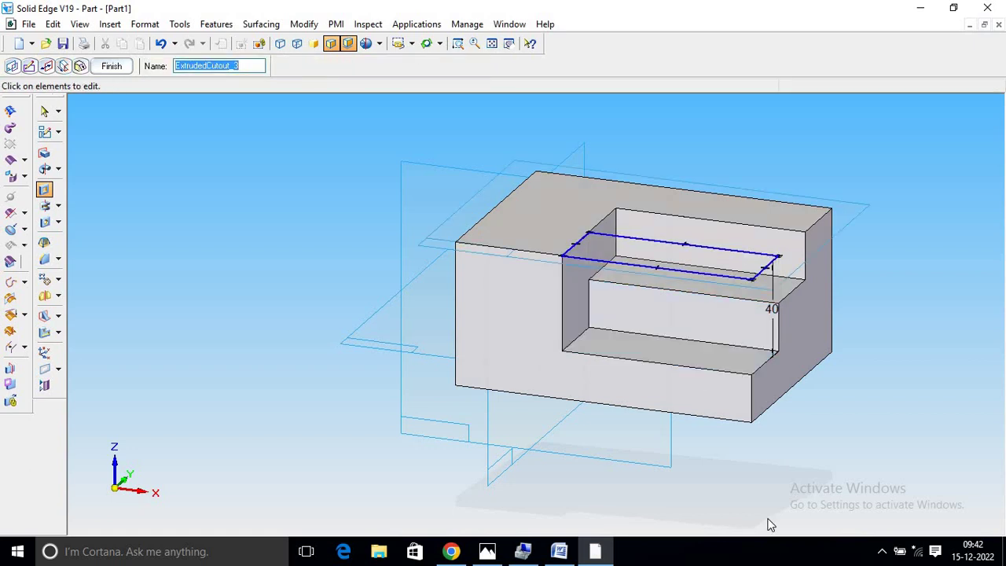
pyautogui.click(112, 68)
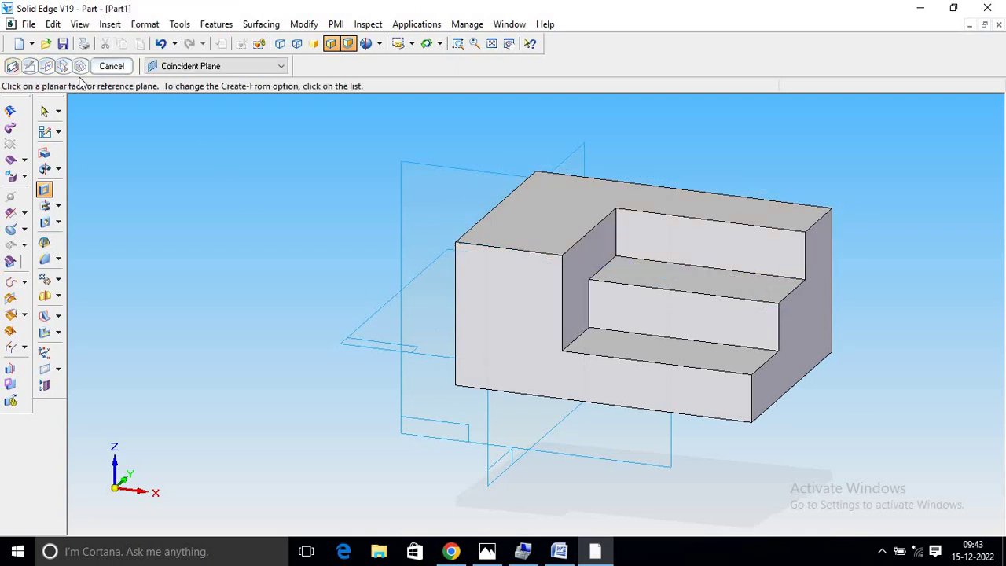
# - Save the part as part-5.par, accepting the default part properties
pyautogui.click(28, 24)
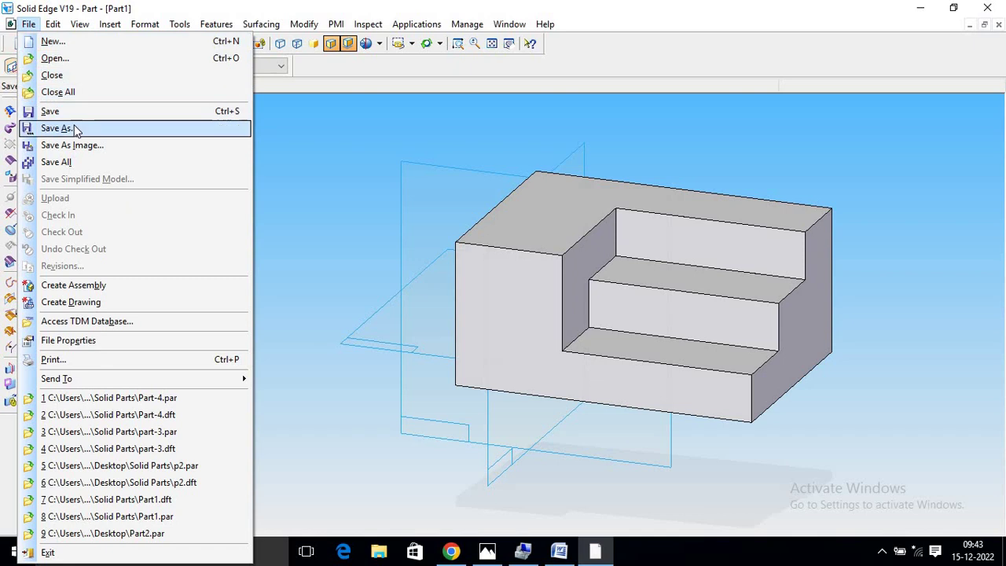
pyautogui.click(71, 113)
pyautogui.click(160, 333)
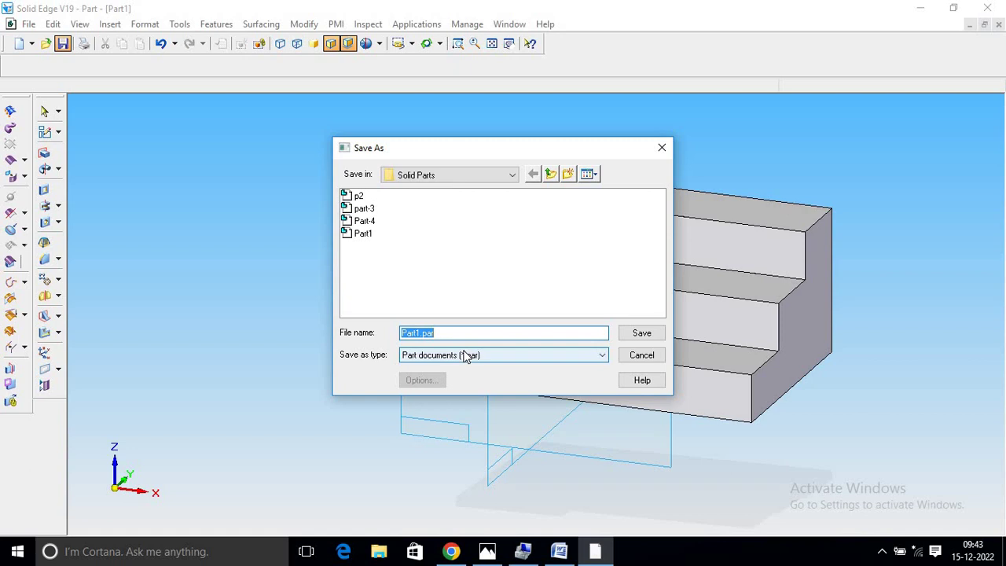
pyautogui.write('par')
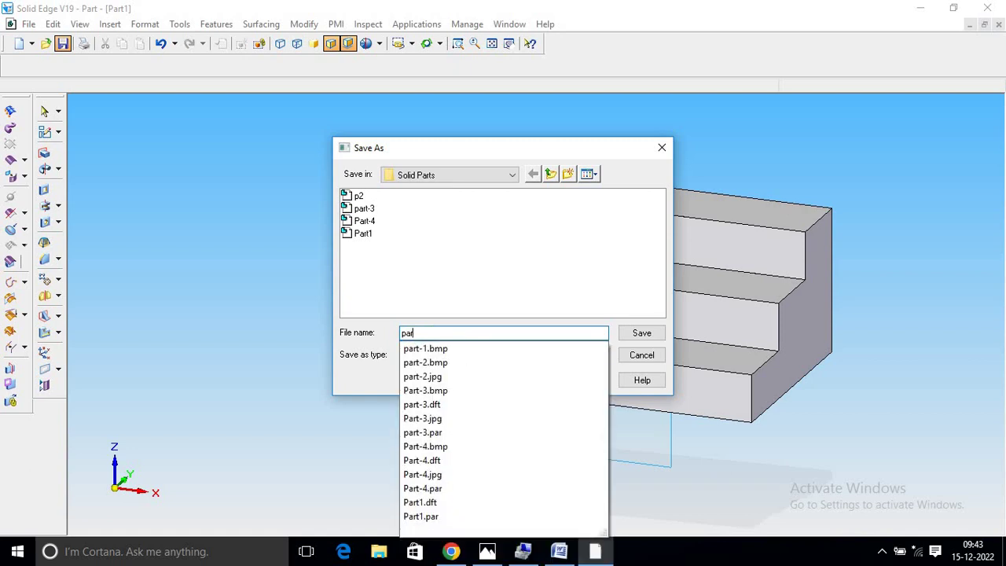
pyautogui.write('t5')
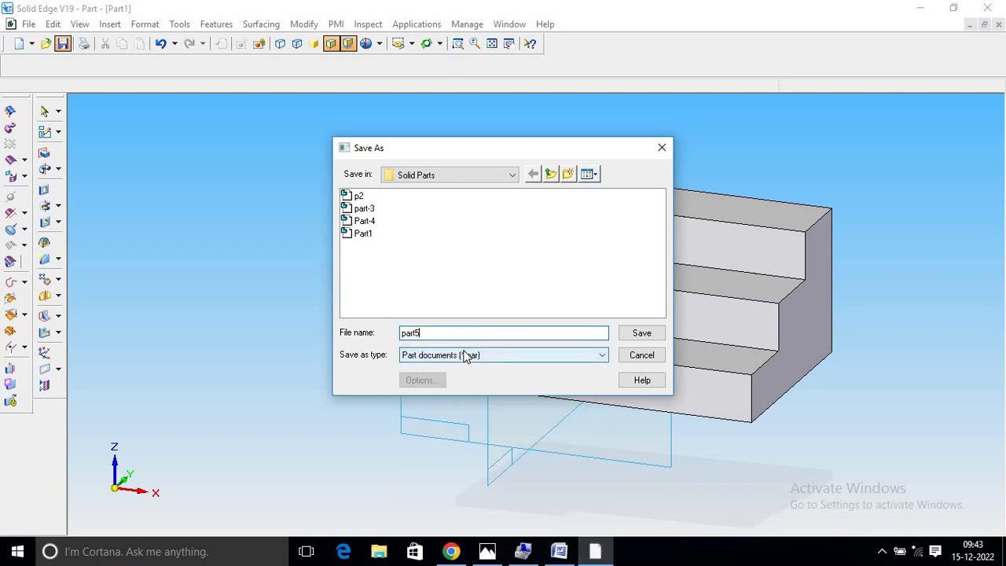
pyautogui.press('BackSpace')
pyautogui.write('-5')
pyautogui.click(642, 333)
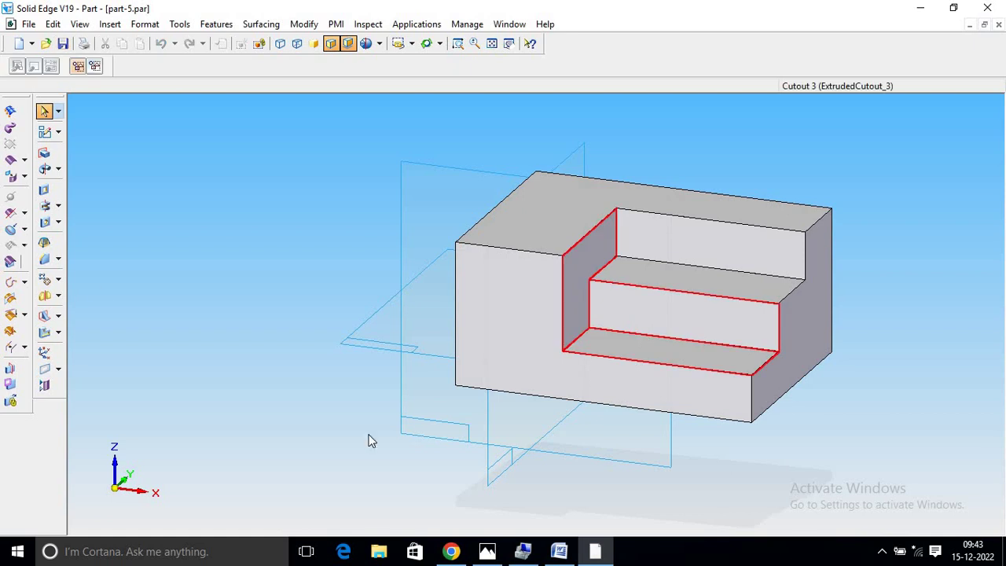
# - Create a new drawing from part-5.par using the normal.dft template
pyautogui.click(28, 24)
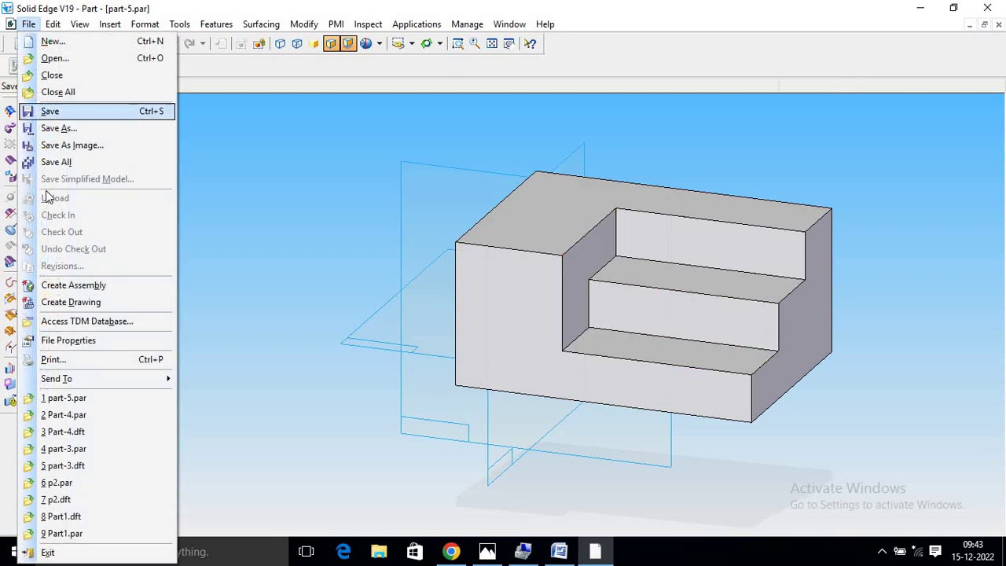
pyautogui.click(72, 300)
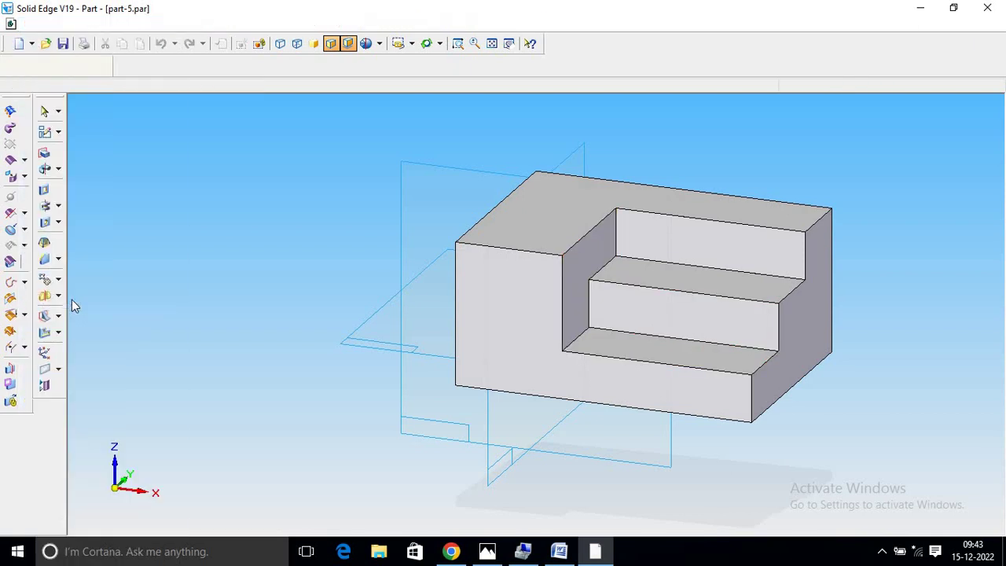
pyautogui.click(489, 304)
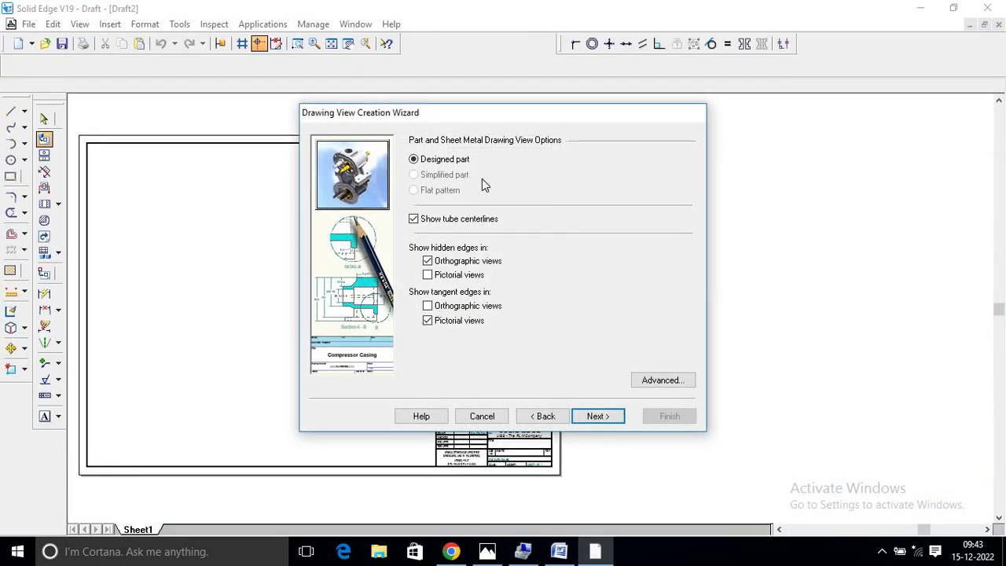
# - Set the drawing view orientation to iso for the part's first view
pyautogui.click(598, 416)
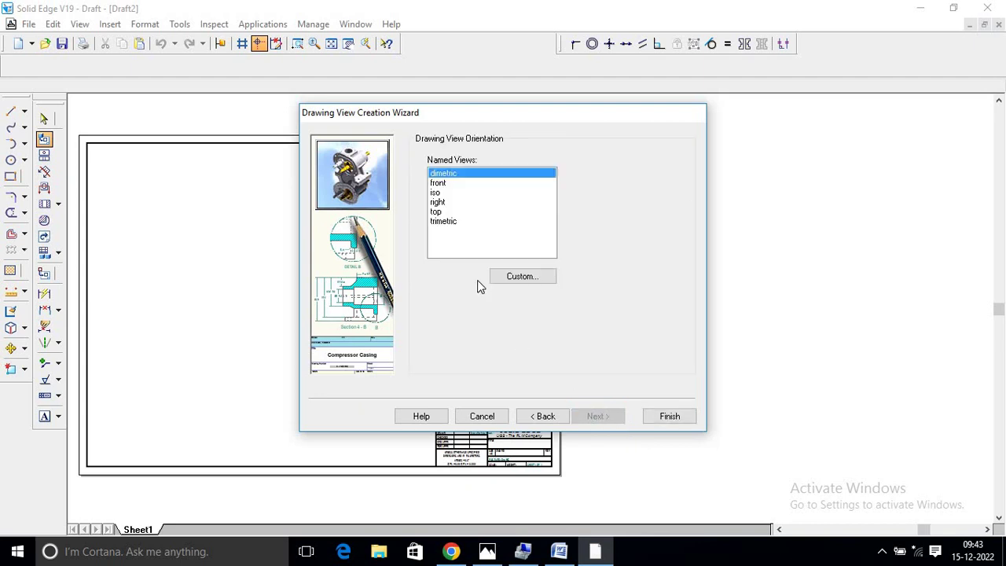
pyautogui.click(434, 194)
pyautogui.click(523, 277)
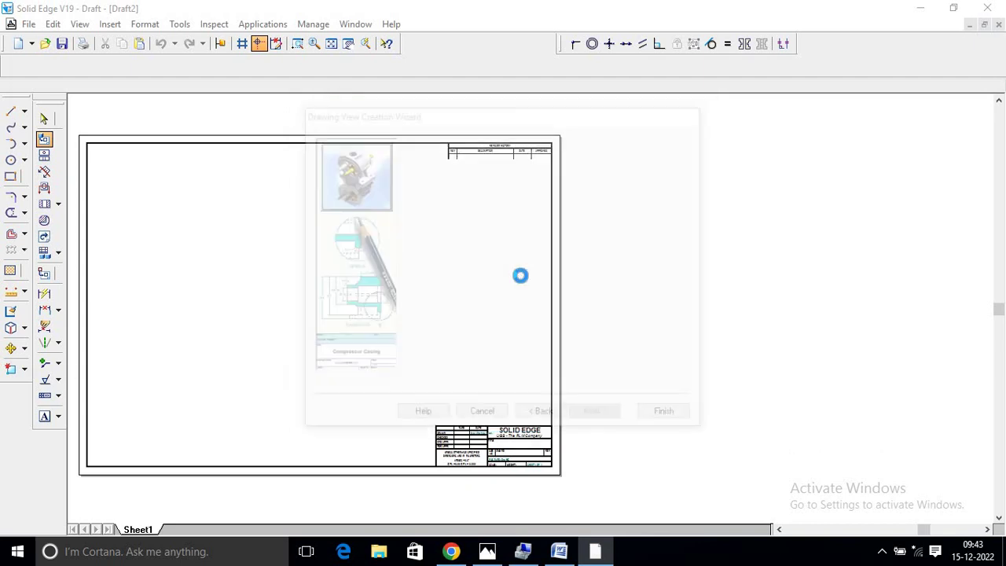
pyautogui.moveTo(267, 190); pyautogui.dragTo(203, 241)
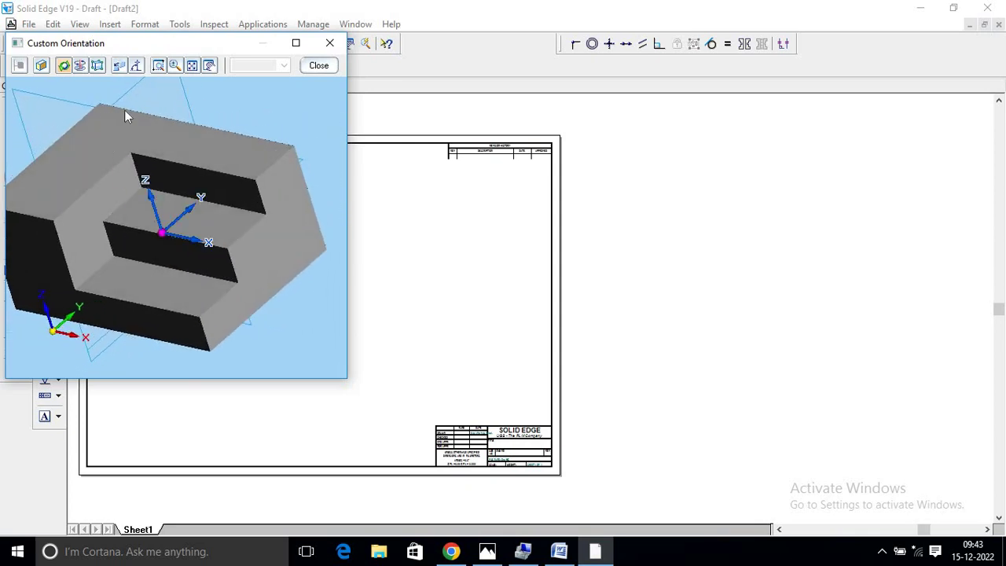
pyautogui.click(98, 66)
pyautogui.click(318, 65)
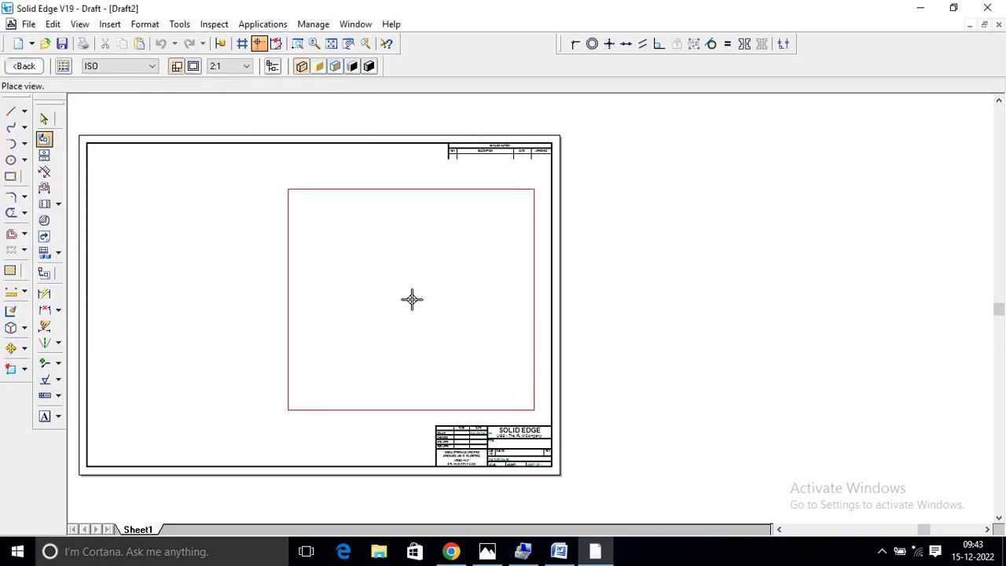
# - Place the isometric view, rescale it from 2:1 to 1:1, and move it to the lower right
pyautogui.click(423, 307)
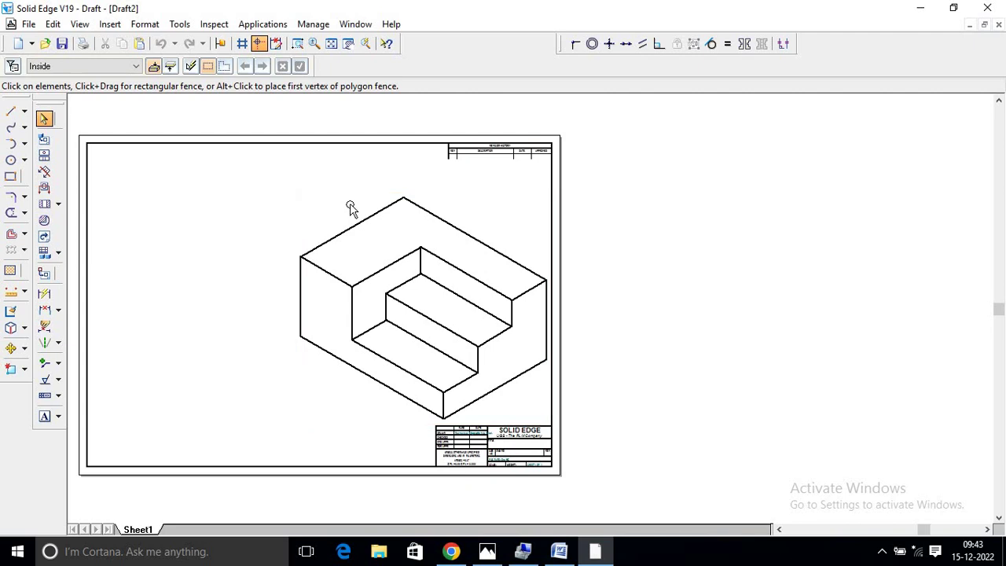
pyautogui.click(425, 194)
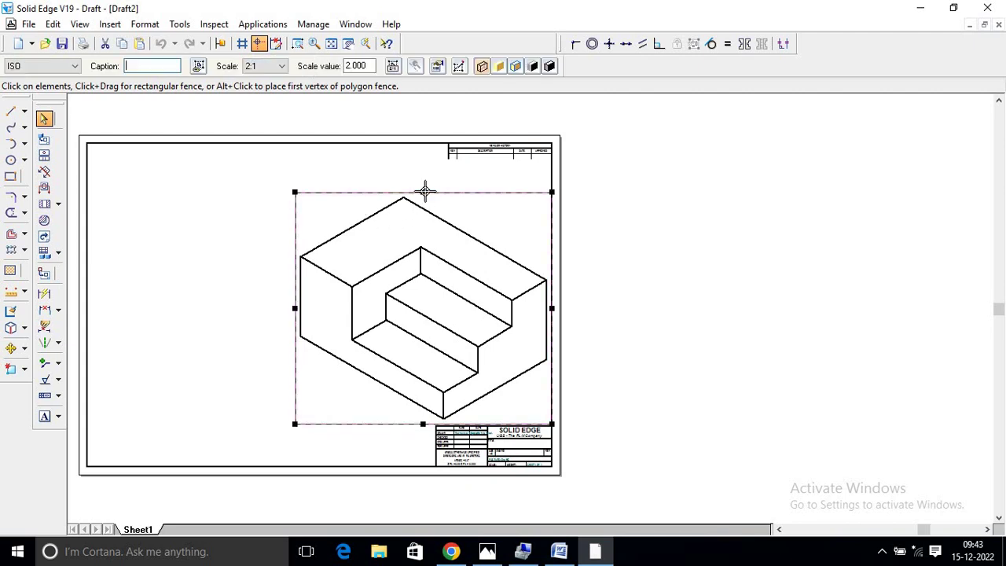
pyautogui.moveTo(422, 192); pyautogui.dragTo(422, 250)
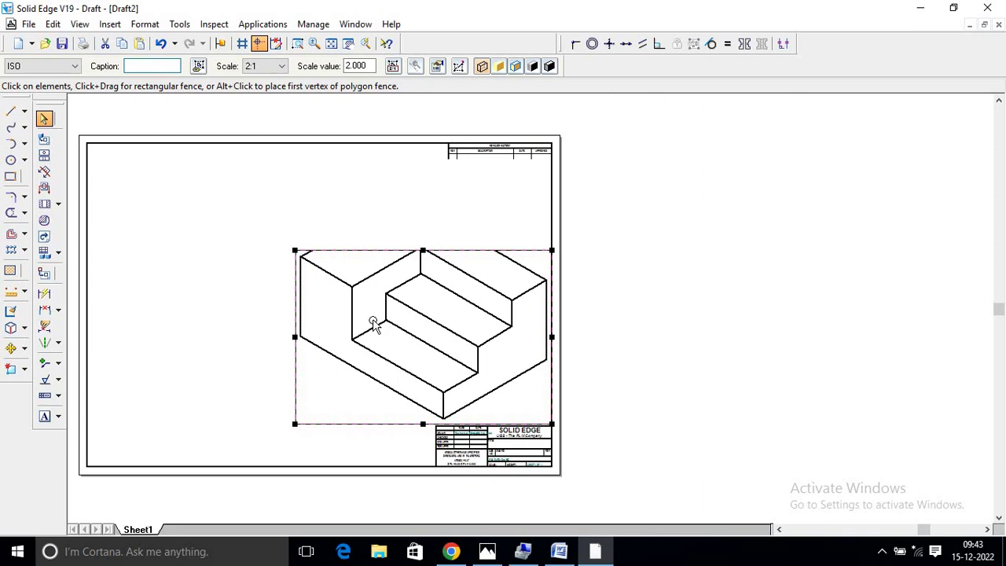
pyautogui.click(281, 66)
pyautogui.click(252, 127)
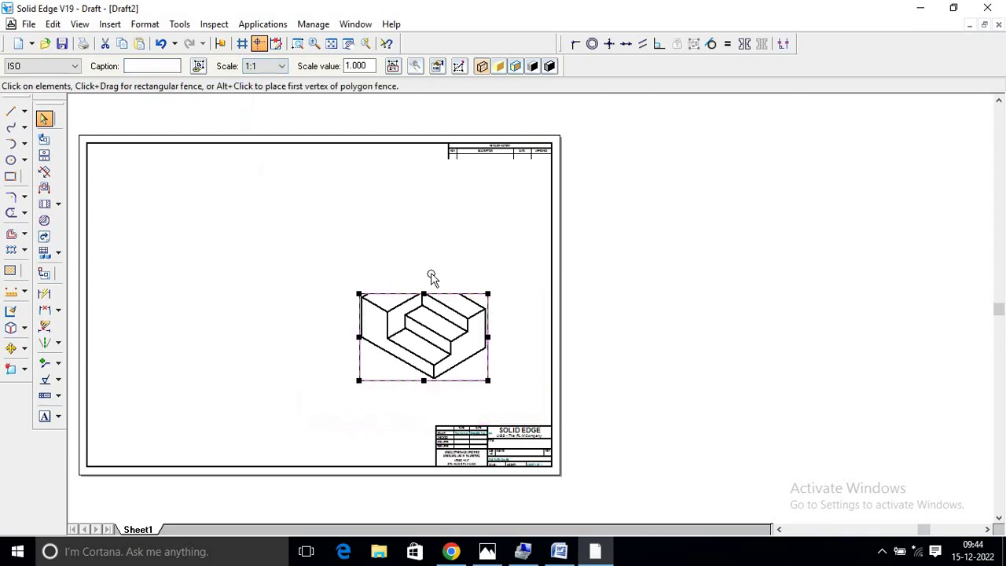
pyautogui.moveTo(427, 267); pyautogui.dragTo(427, 265)
pyautogui.moveTo(442, 326); pyautogui.dragTo(485, 355)
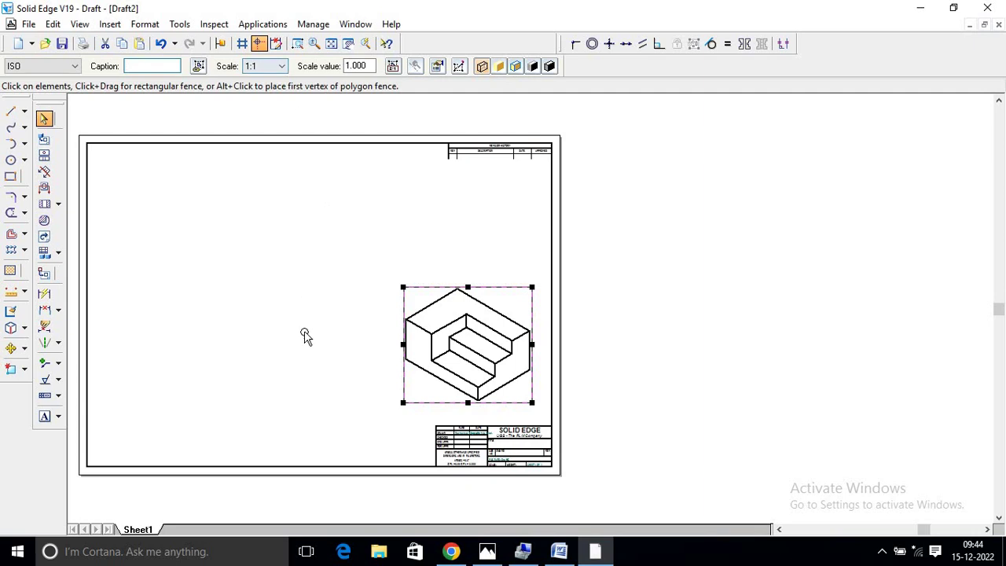
pyautogui.click(295, 296)
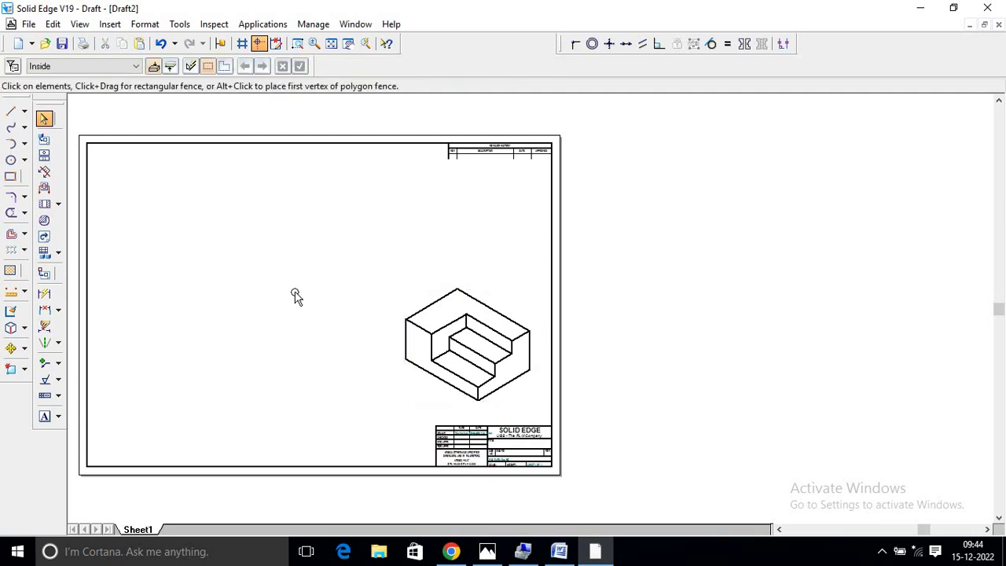
# - Add a front-orientation view of part-5.par in the sheet's upper left
pyautogui.click(44, 138)
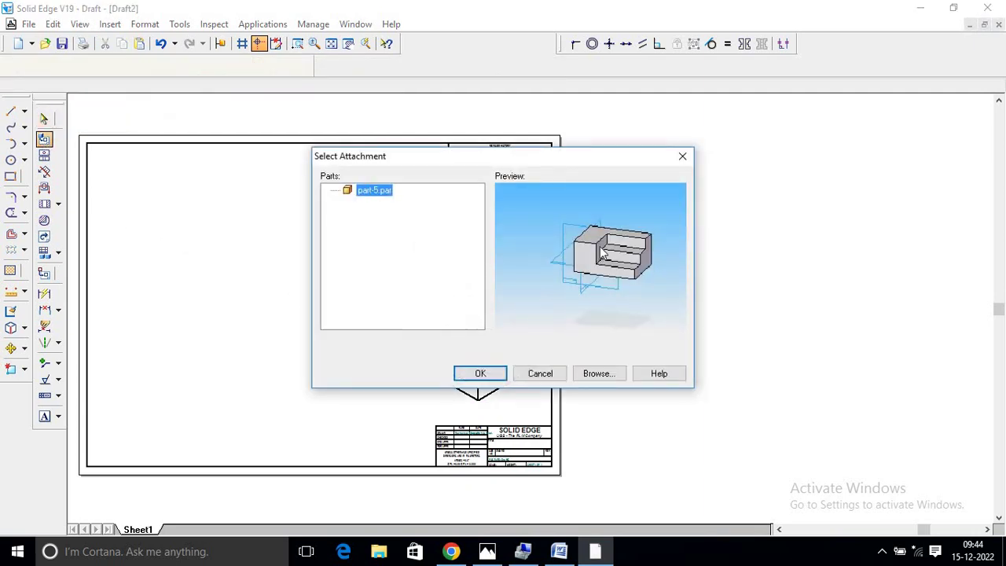
pyautogui.click(481, 373)
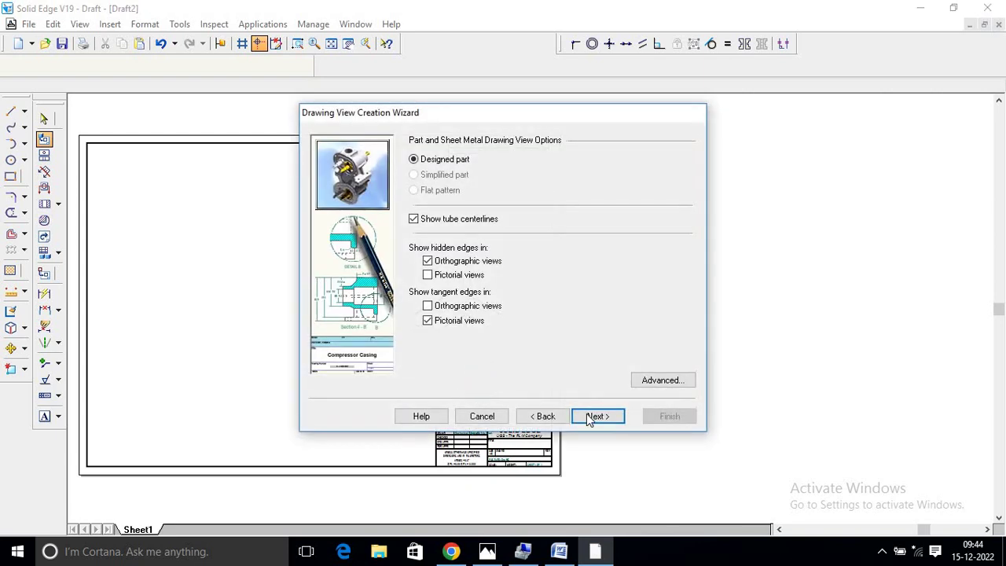
pyautogui.click(597, 415)
pyautogui.click(438, 183)
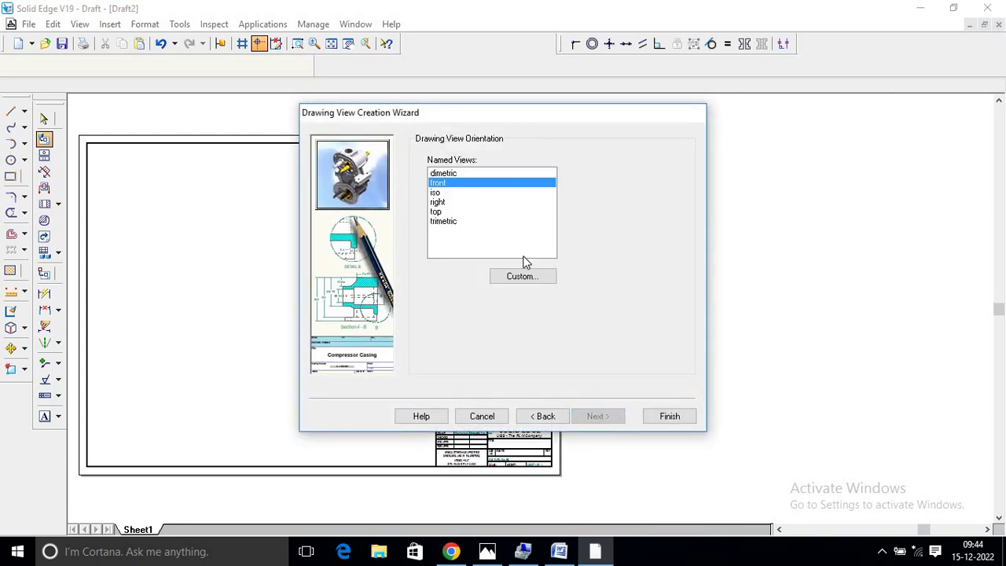
pyautogui.click(518, 276)
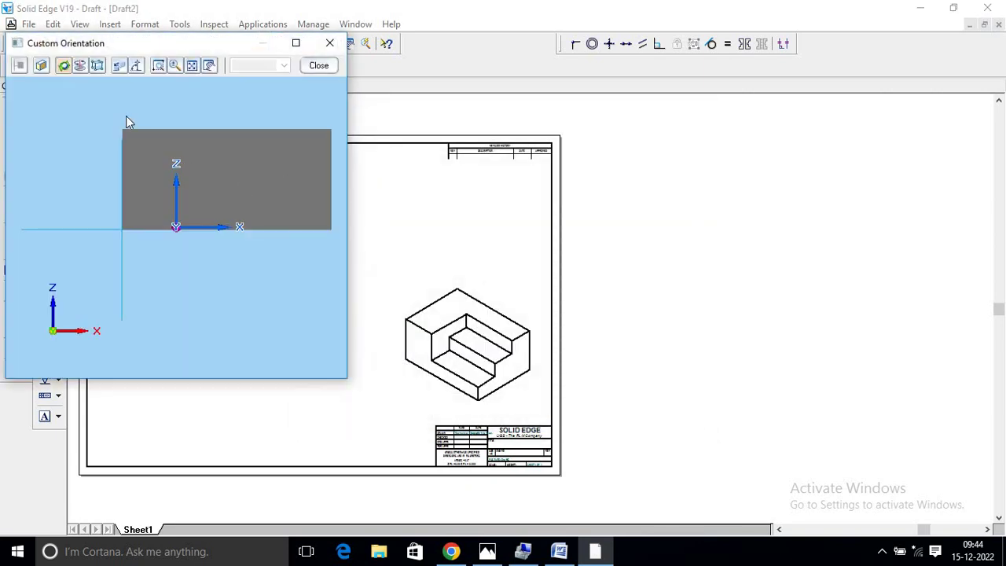
pyautogui.click(98, 66)
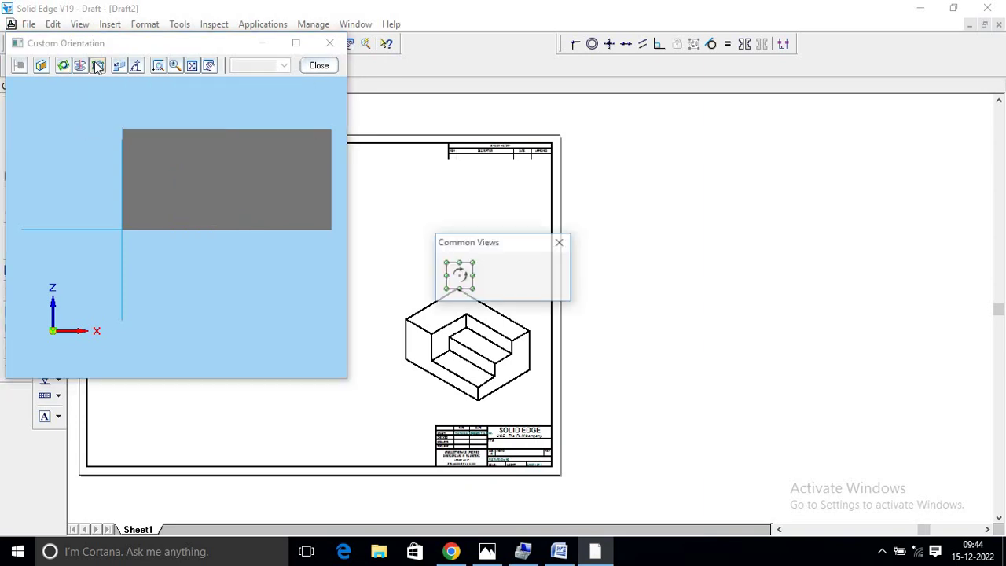
pyautogui.click(318, 65)
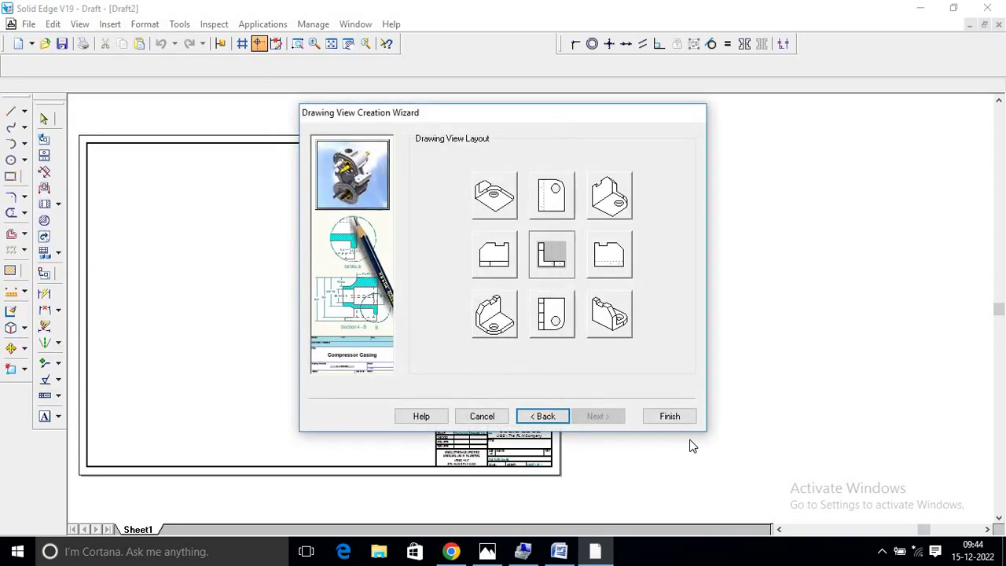
pyautogui.click(668, 416)
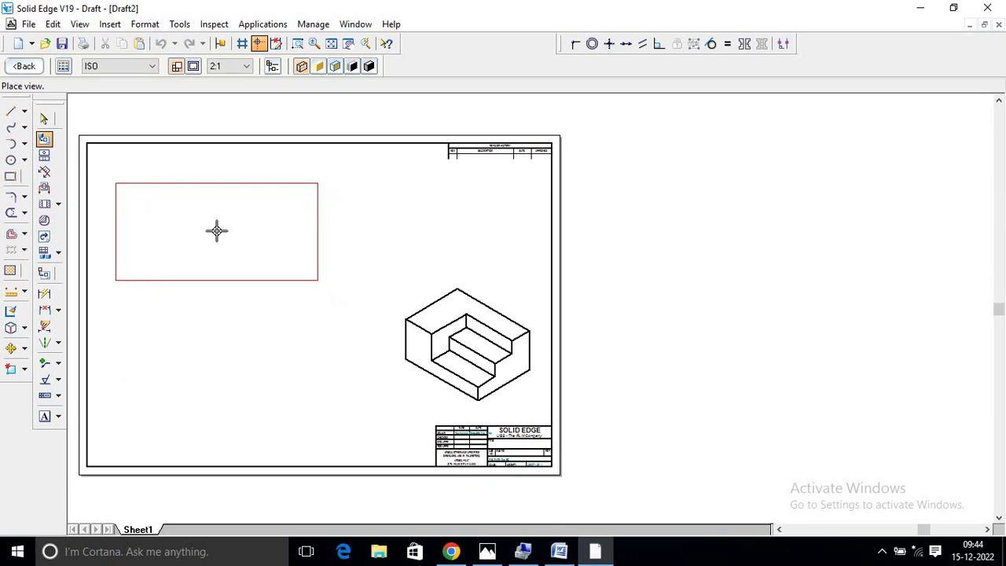
pyautogui.click(212, 231)
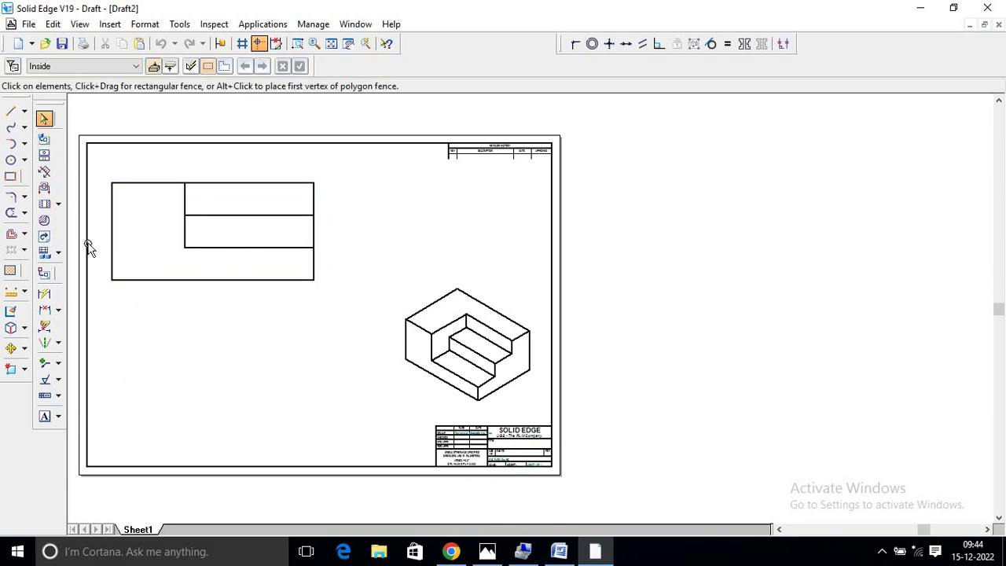
# - Project auxiliary View A from the front view's bottom edge and View B from its right edge
pyautogui.click(44, 173)
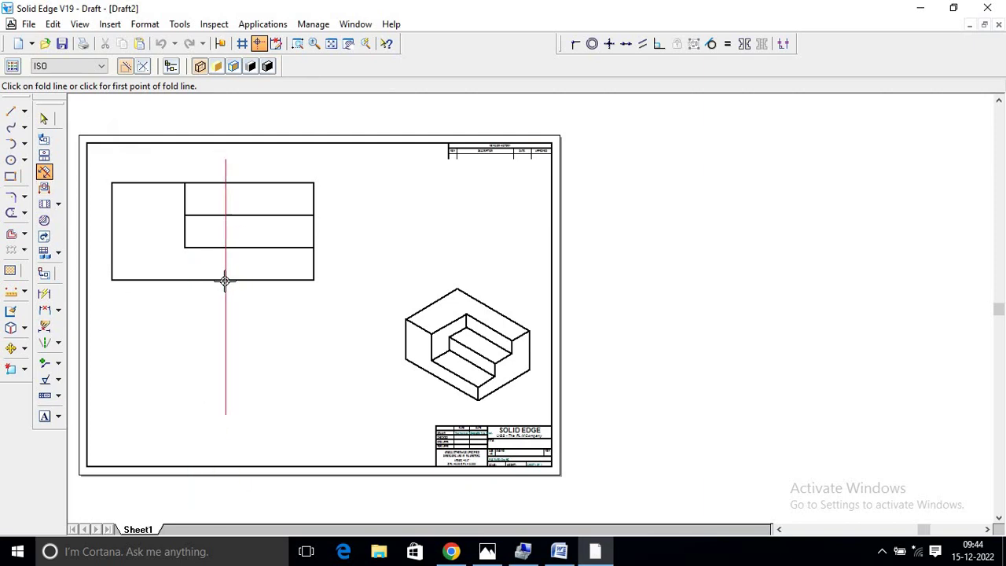
pyautogui.click(201, 280)
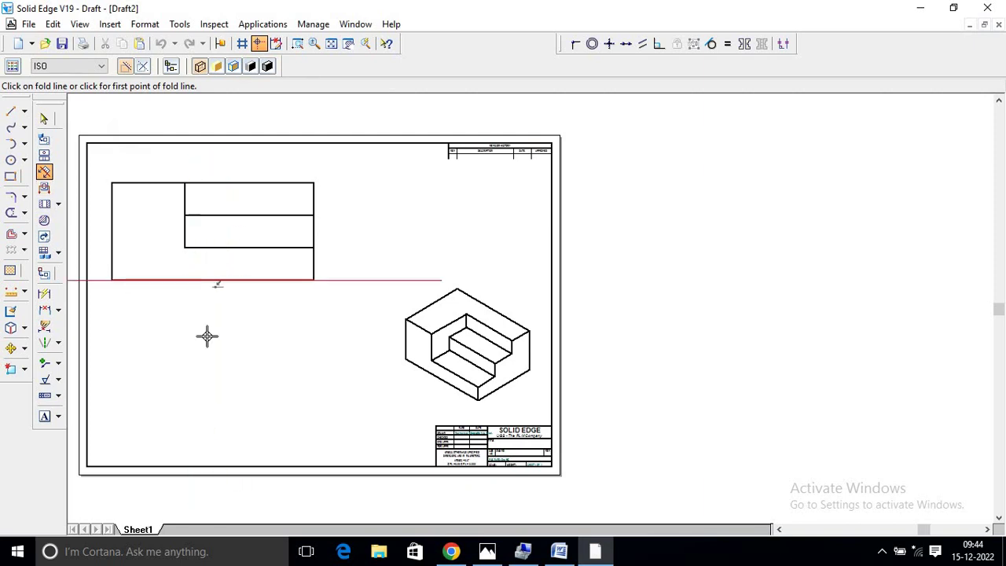
pyautogui.click(206, 377)
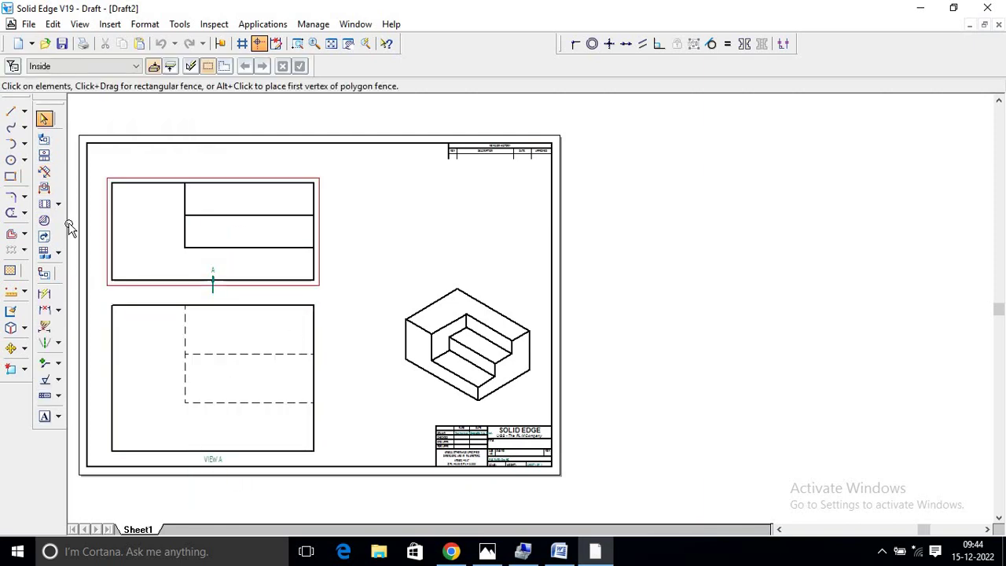
pyautogui.click(43, 174)
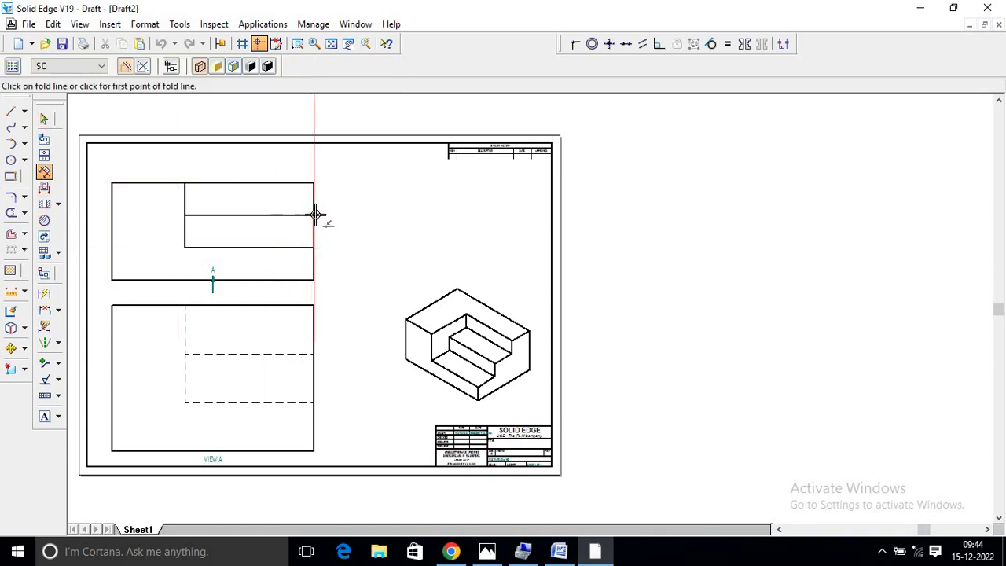
pyautogui.click(343, 209)
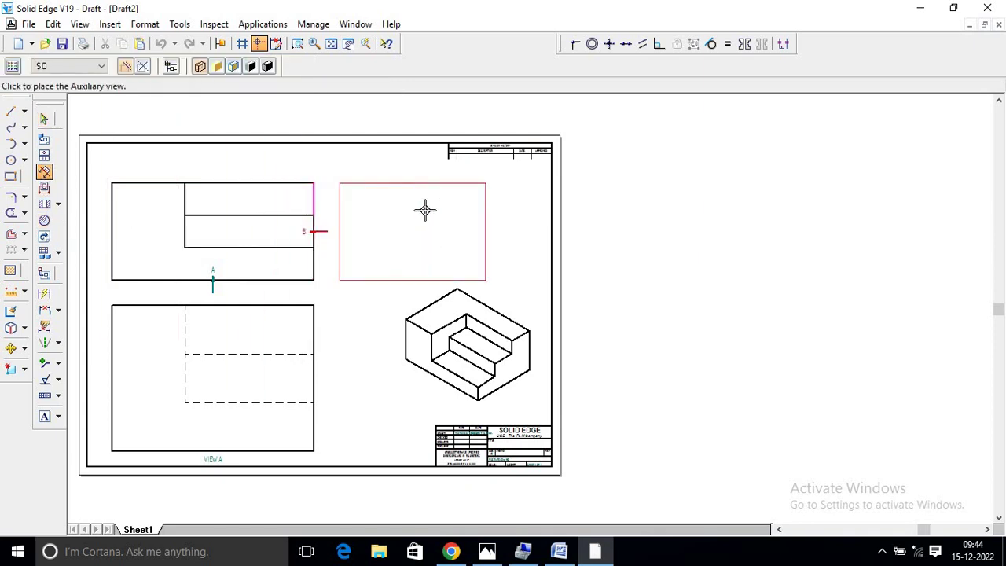
pyautogui.click(483, 299)
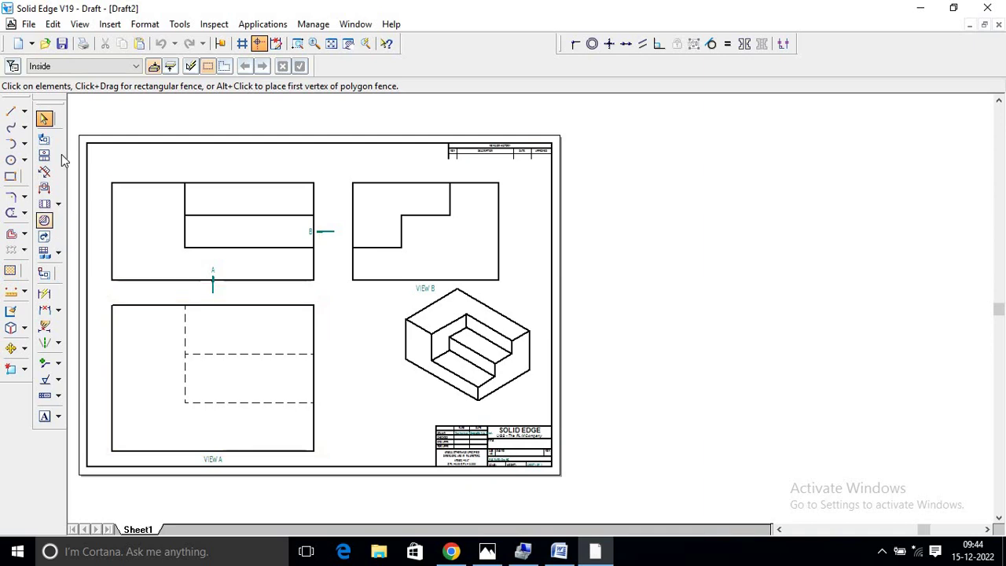
pyautogui.click(44, 295)
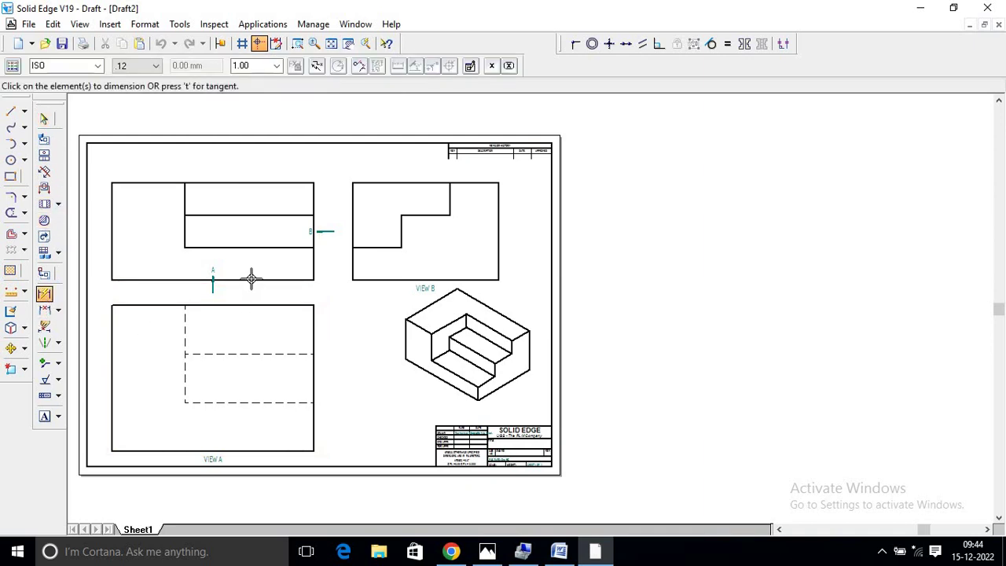
# - At text scale 2.00, dimension 80 and 60 on the front view, 80 under View B, 90 beside View A
pyautogui.click(275, 66)
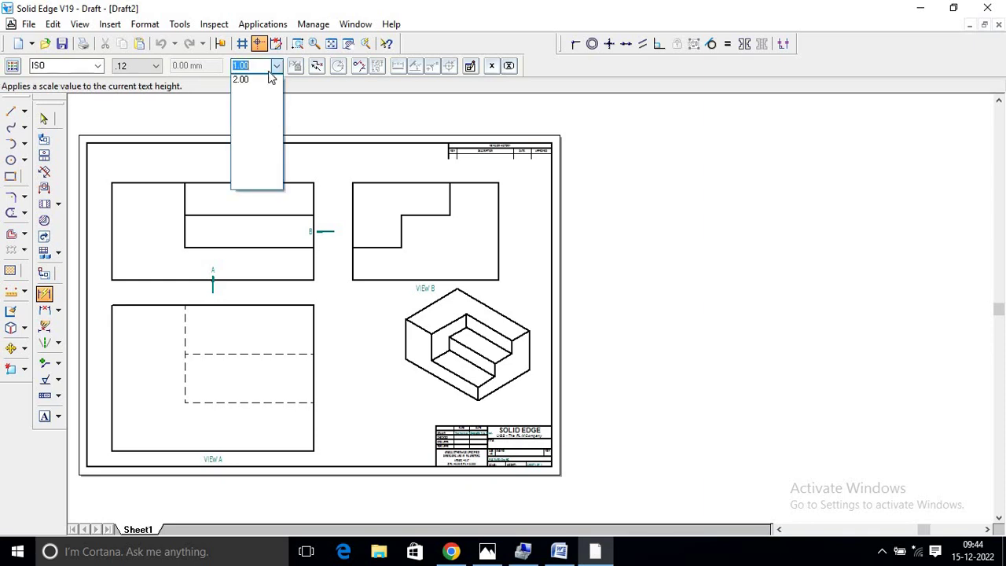
pyautogui.click(261, 81)
pyautogui.click(226, 182)
pyautogui.click(227, 168)
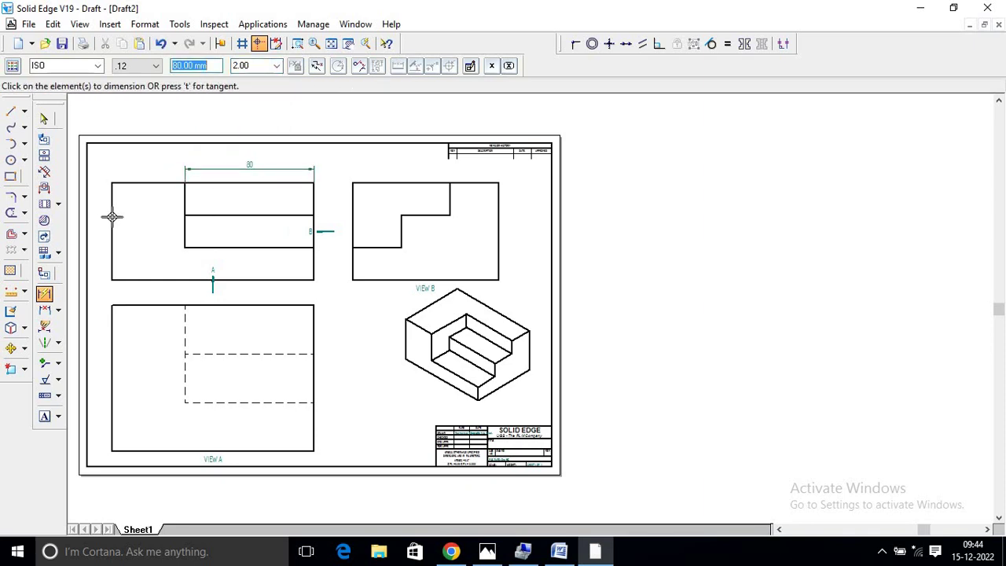
pyautogui.click(111, 214)
pyautogui.click(99, 214)
pyautogui.click(396, 278)
pyautogui.click(396, 290)
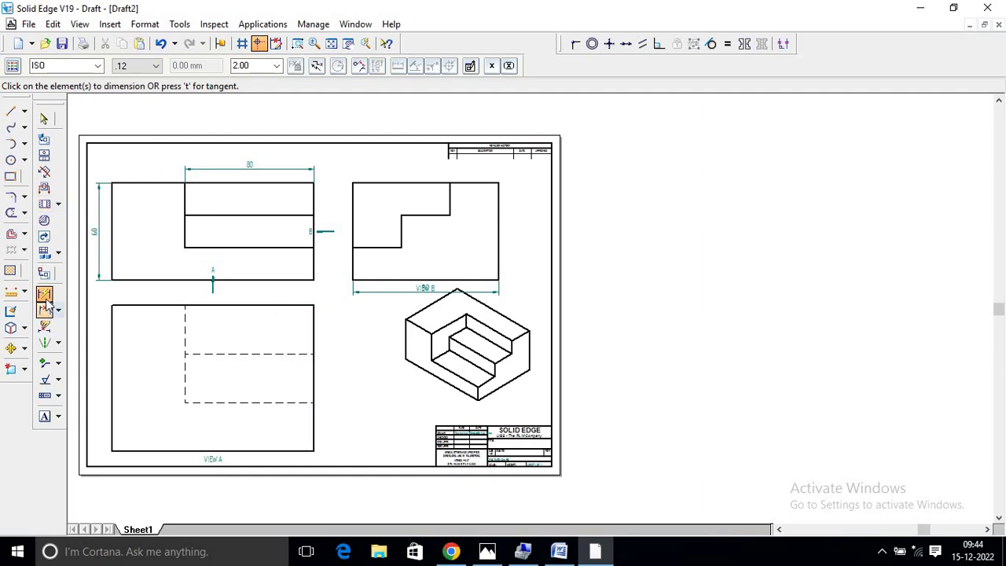
pyautogui.click(314, 328)
pyautogui.click(335, 337)
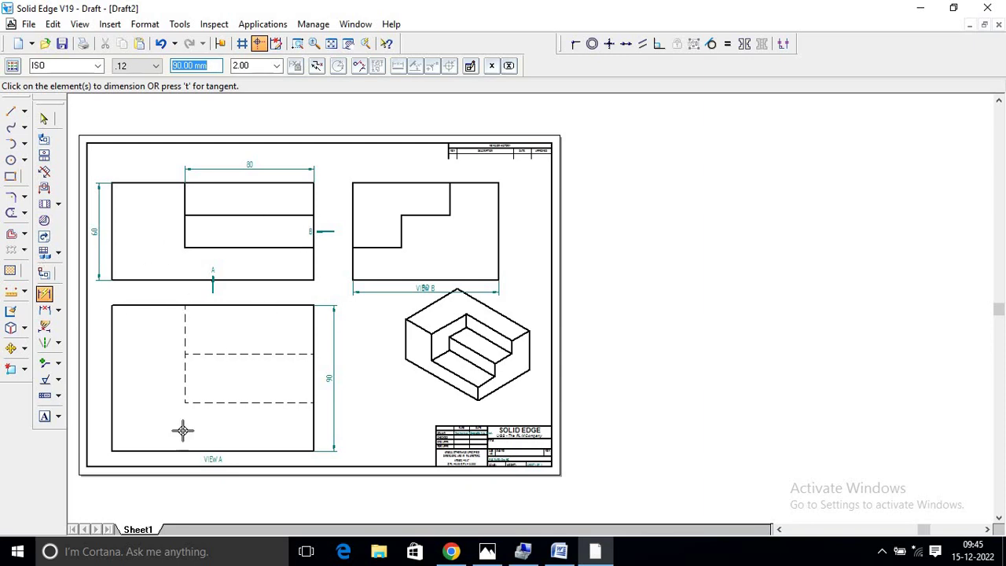